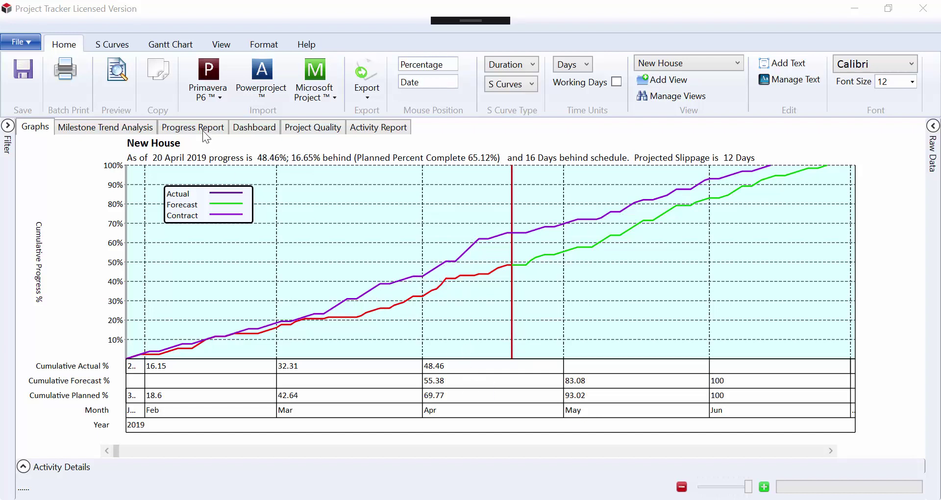
- Switch to the S Curves ribbon to reach the curve line and label settings
left_click(117, 43)
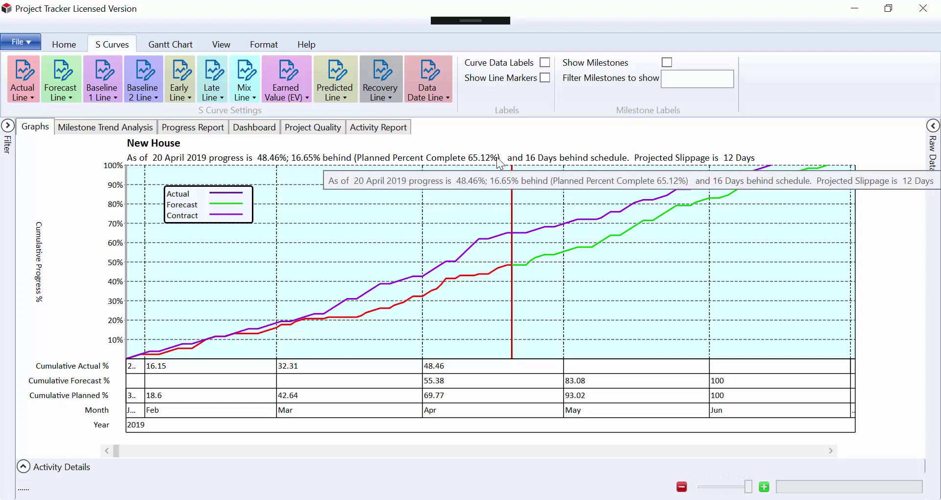
- Keep the green forecast curve shown and add percentage data labels and point markers to the curves
left_click(70, 87)
left_click(102, 113)
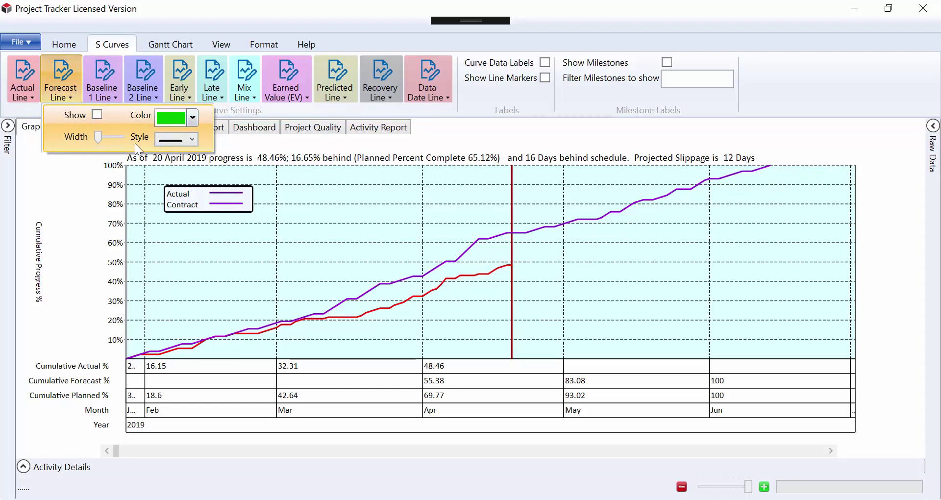
left_click(98, 114)
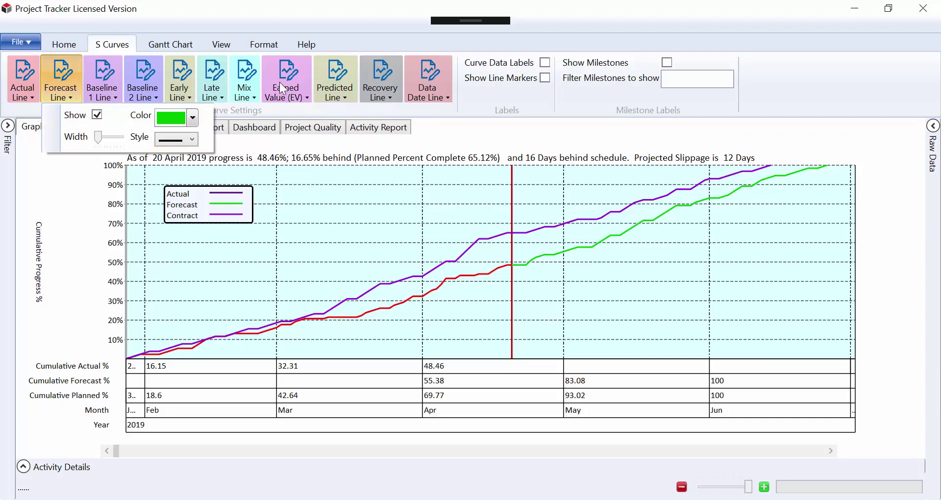
left_click(336, 42)
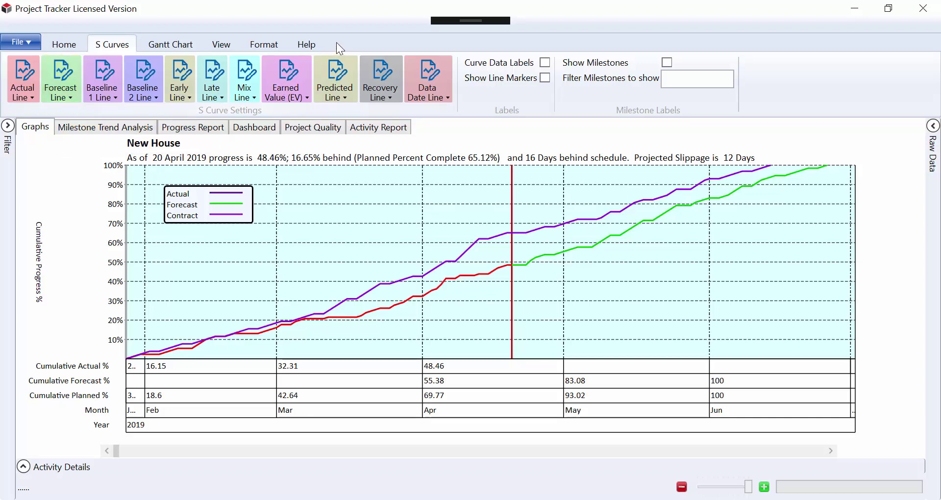
left_click(544, 63)
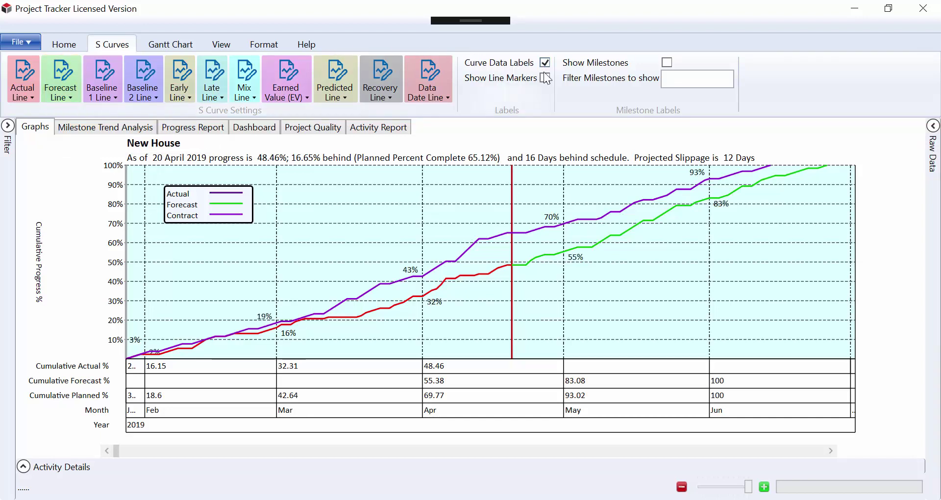
left_click(544, 76)
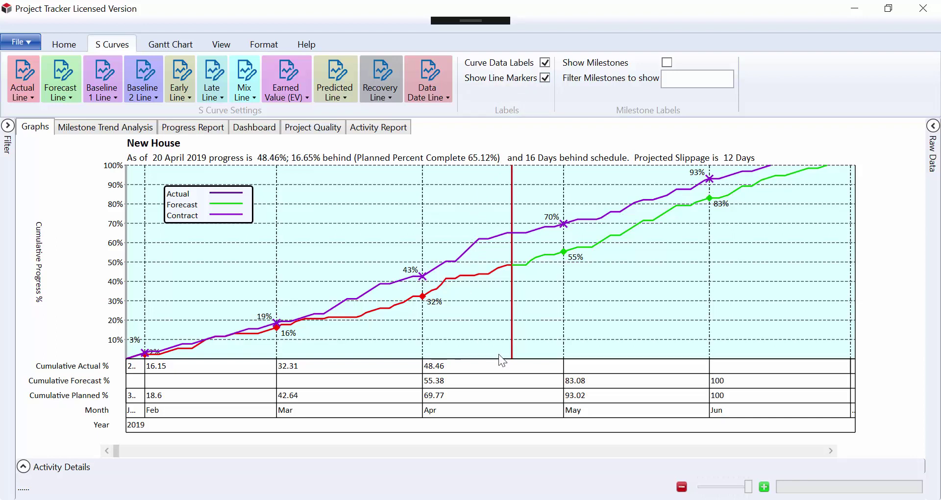
- Try Weeks and Days for the X Axis Slice in Format, then settle on Months
left_click(66, 43)
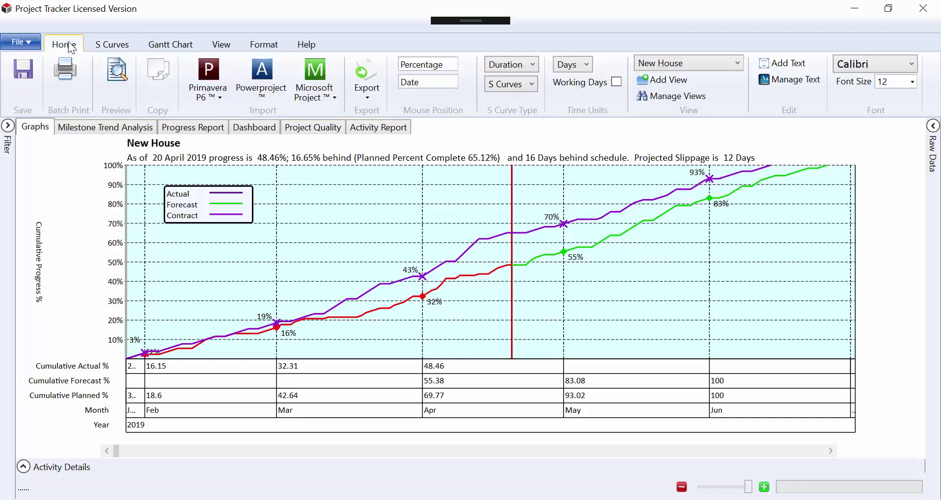
left_click(267, 45)
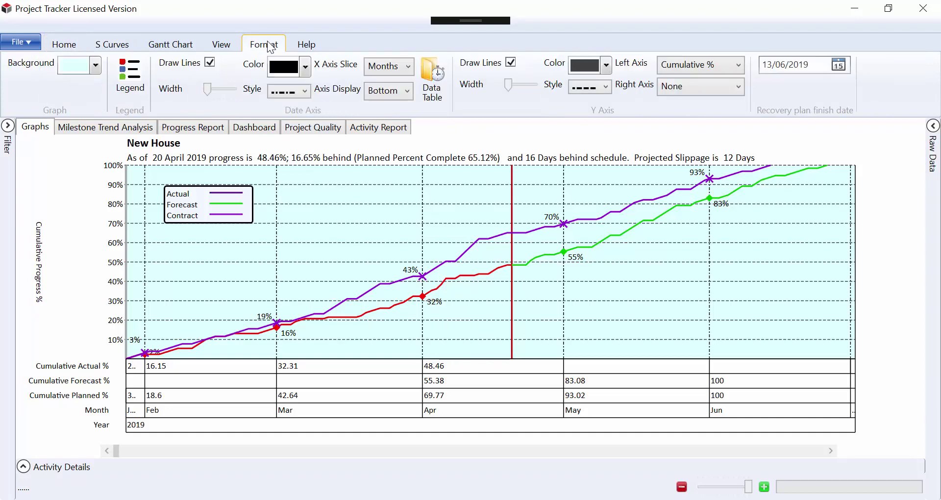
left_click(388, 66)
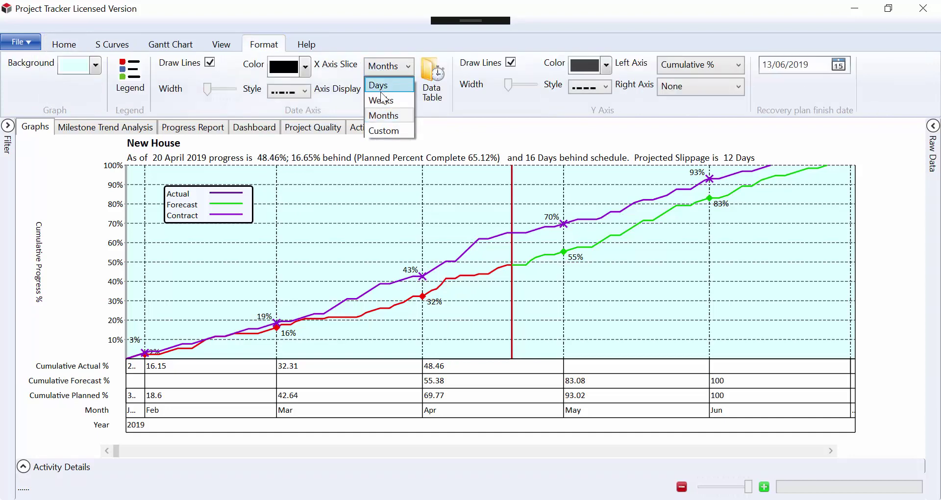
left_click(382, 100)
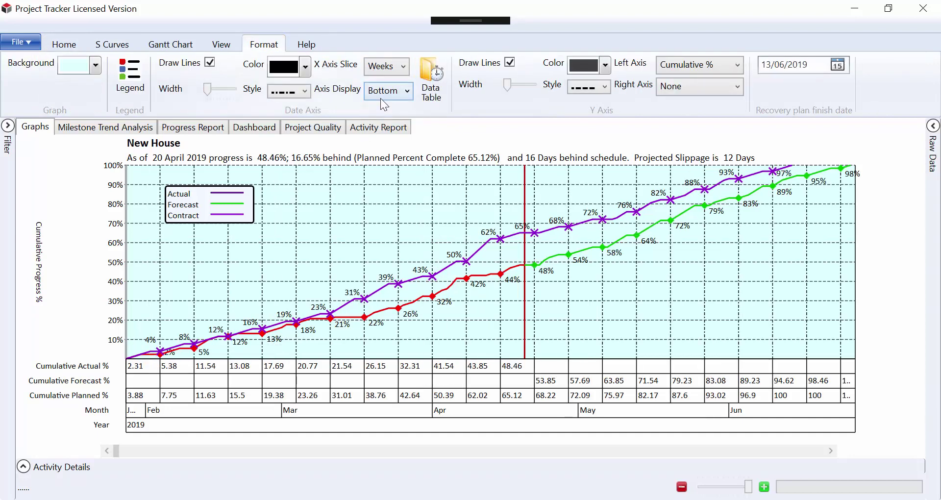
left_click(392, 70)
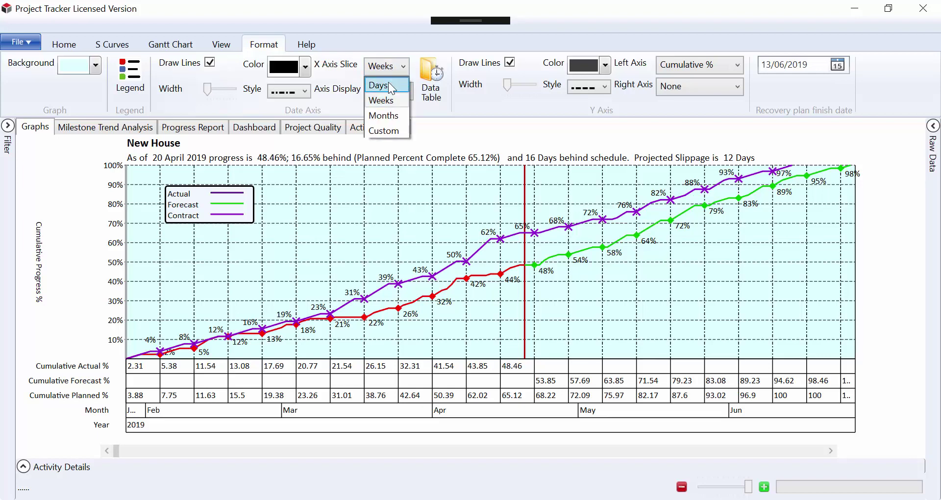
left_click(388, 84)
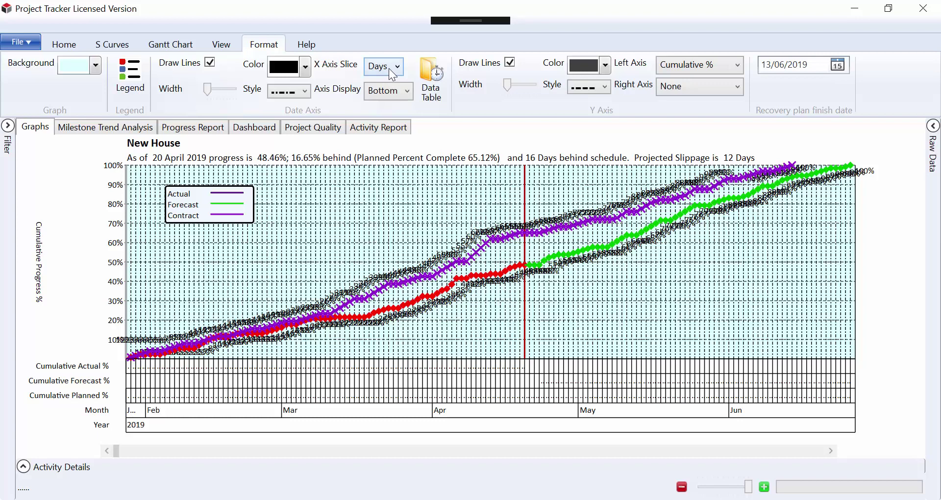
left_click(392, 74)
left_click(387, 115)
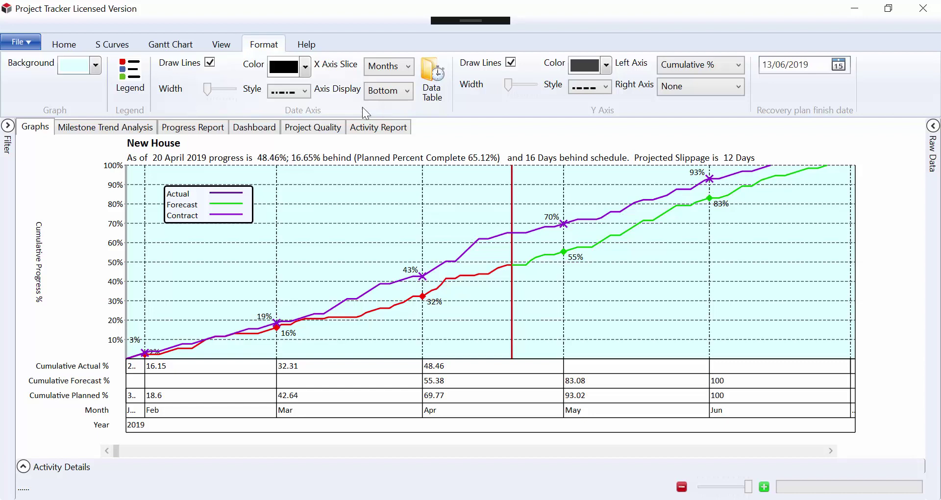
- Remove the curve data labels and line markers from the S-curves
left_click(119, 46)
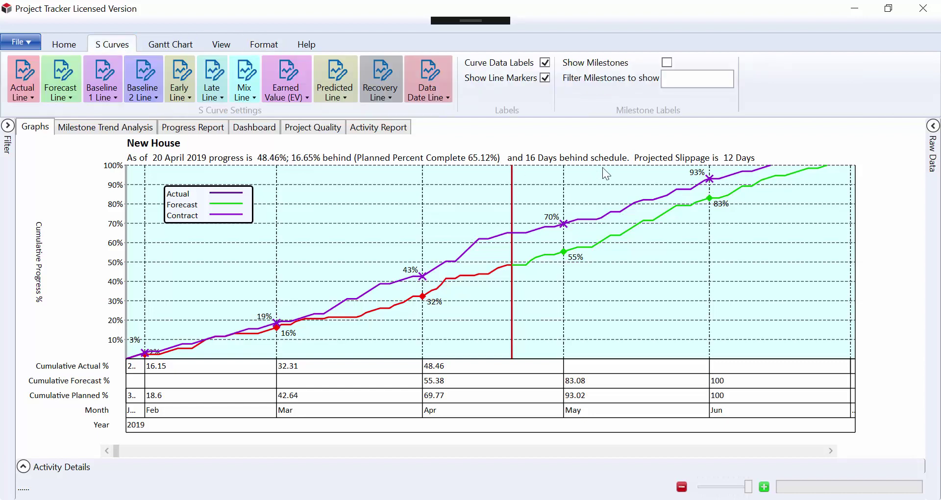
left_click(545, 62)
left_click(545, 77)
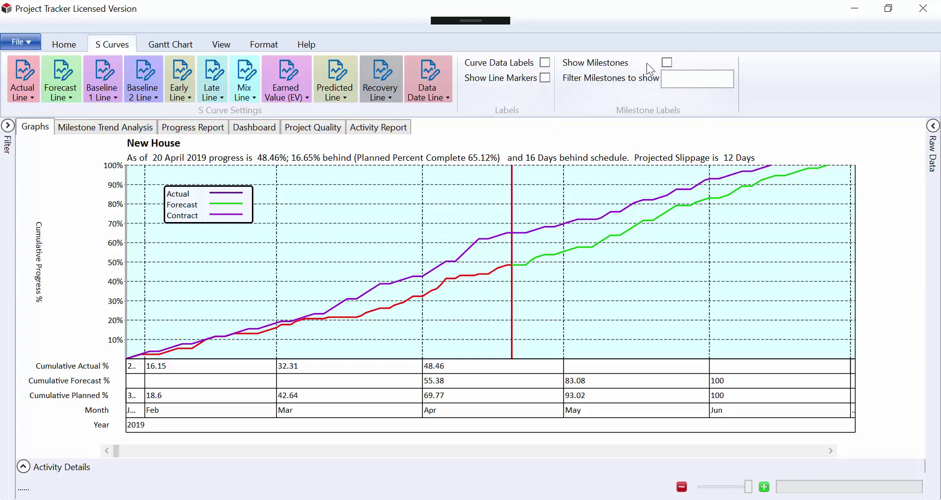
- Set Filter Milestones to Yes, then hide the milestone labels again
left_click(667, 63)
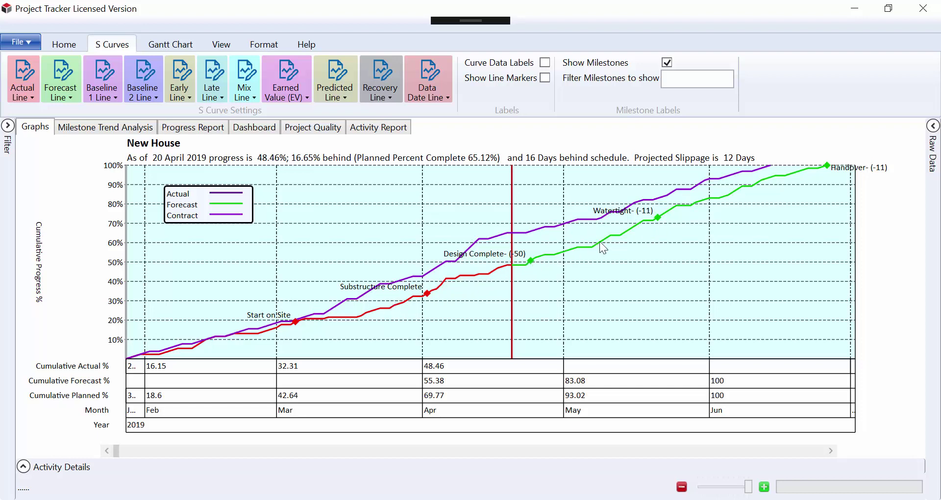
left_click(691, 77)
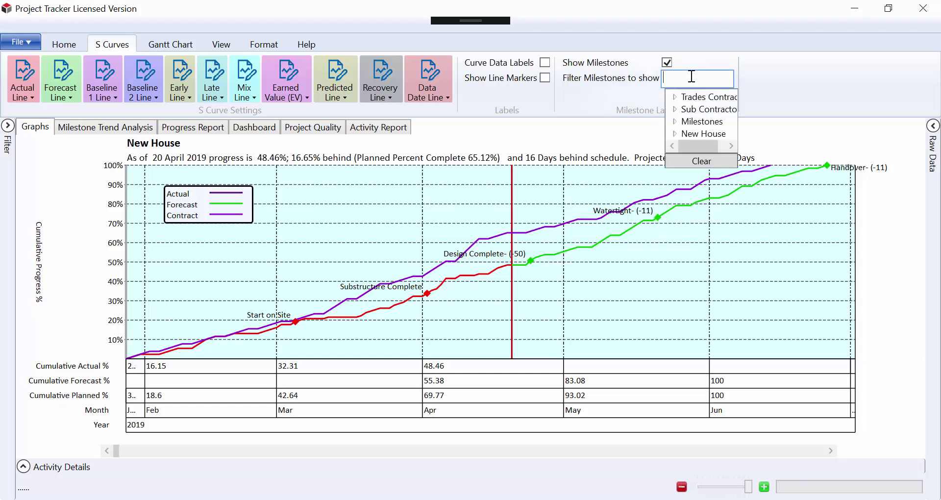
left_click(675, 121)
left_click(701, 134)
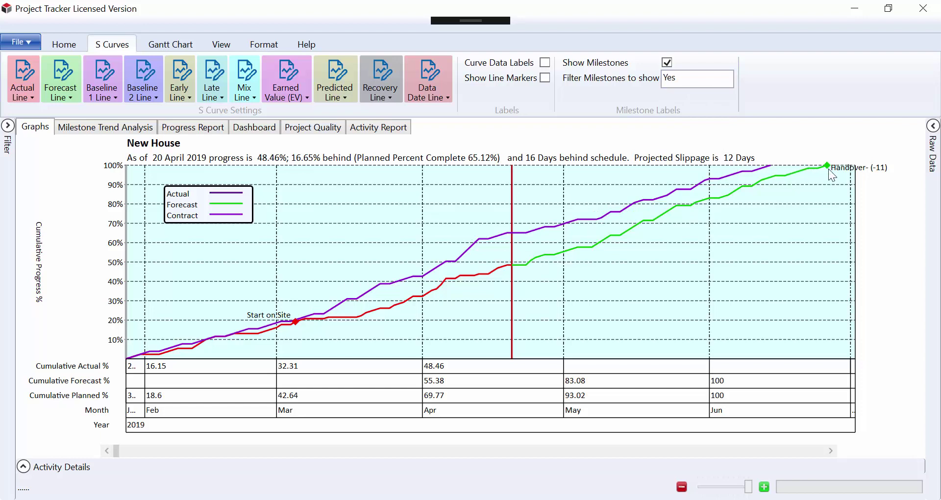
left_click(666, 63)
- Switch the S Curve Type to Cost, then Resource, then back to Duration
left_click(66, 44)
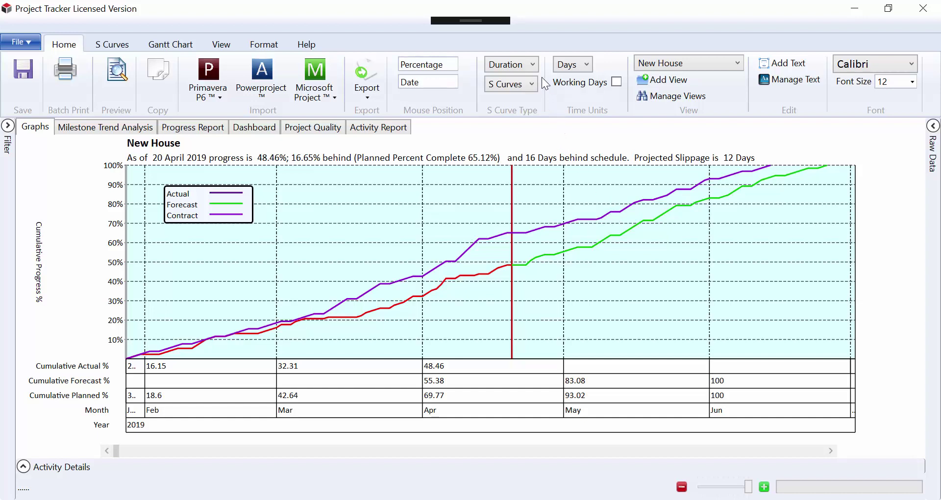
left_click(532, 64)
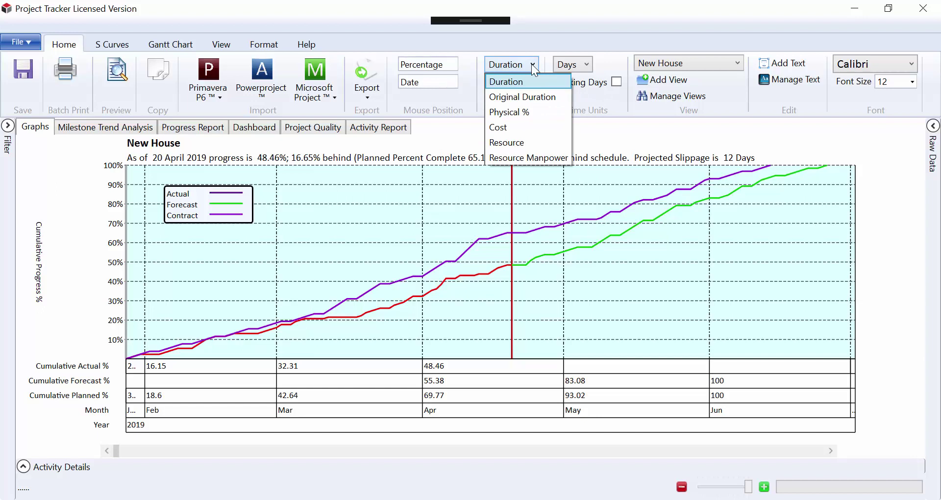
left_click(498, 127)
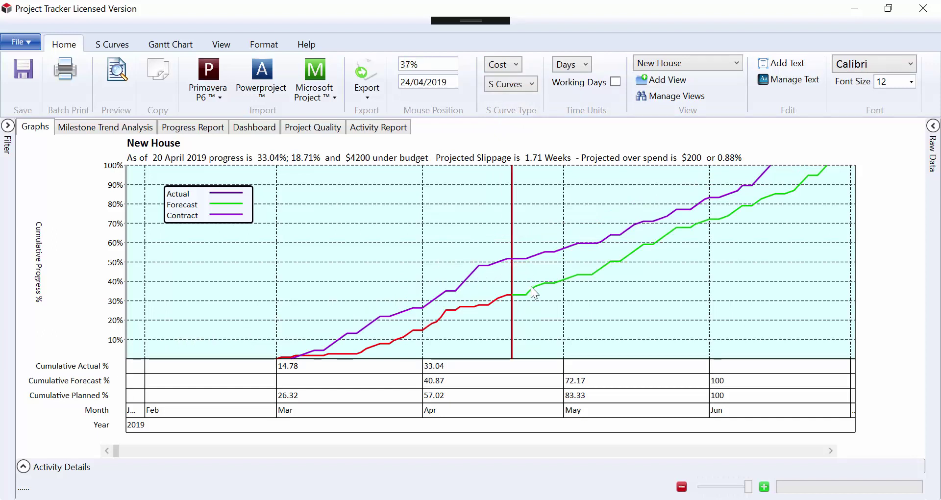
left_click(504, 65)
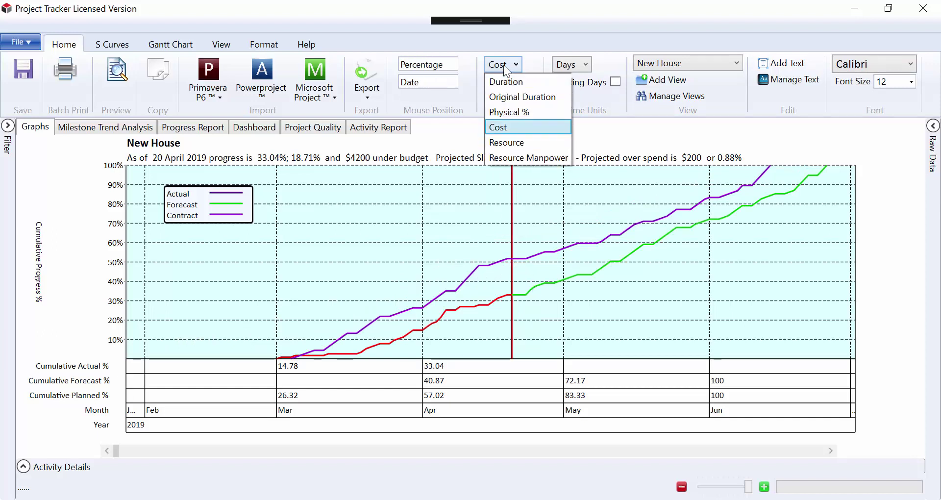
left_click(507, 141)
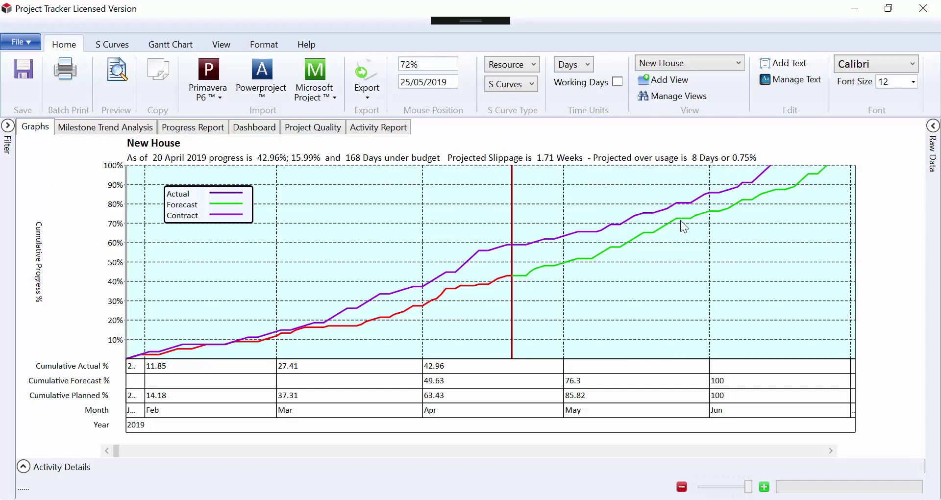
left_click(532, 61)
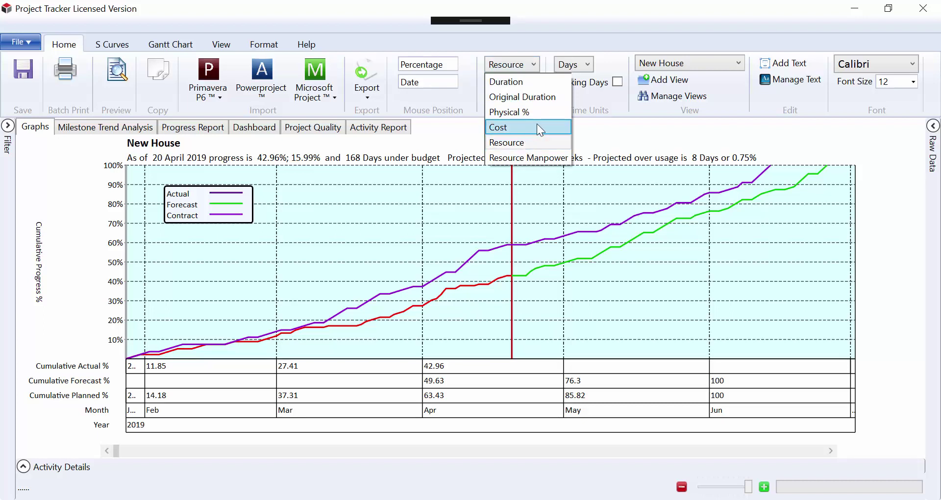
left_click(520, 83)
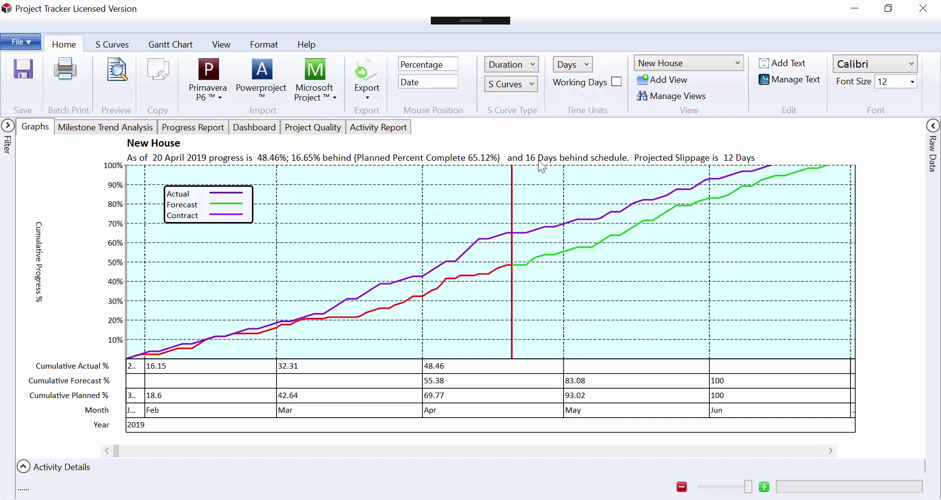
- Report schedule figures in weeks: 3.2 weeks behind, 2.4 weeks projected slippage
left_click(574, 66)
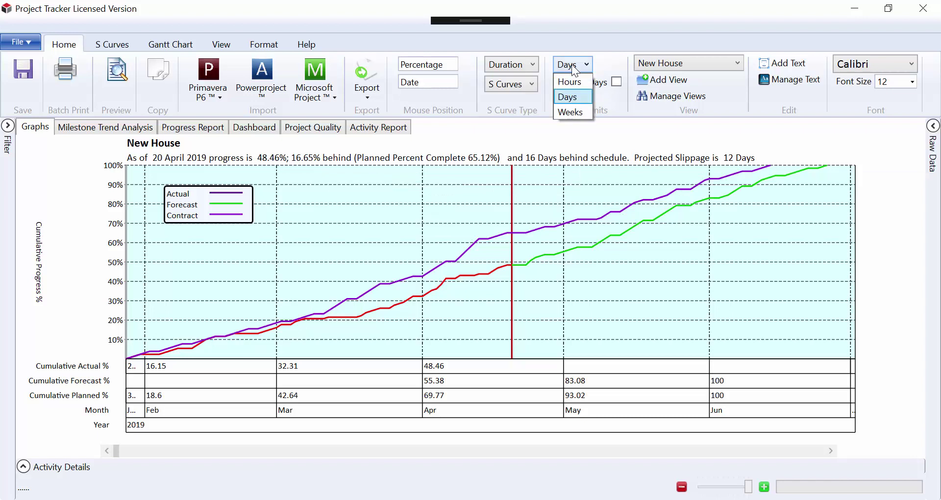
left_click(571, 111)
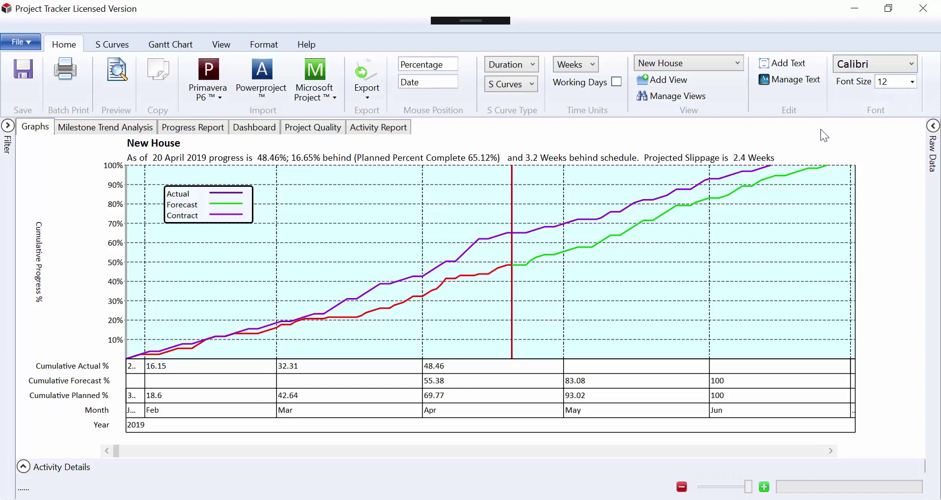
left_click(115, 43)
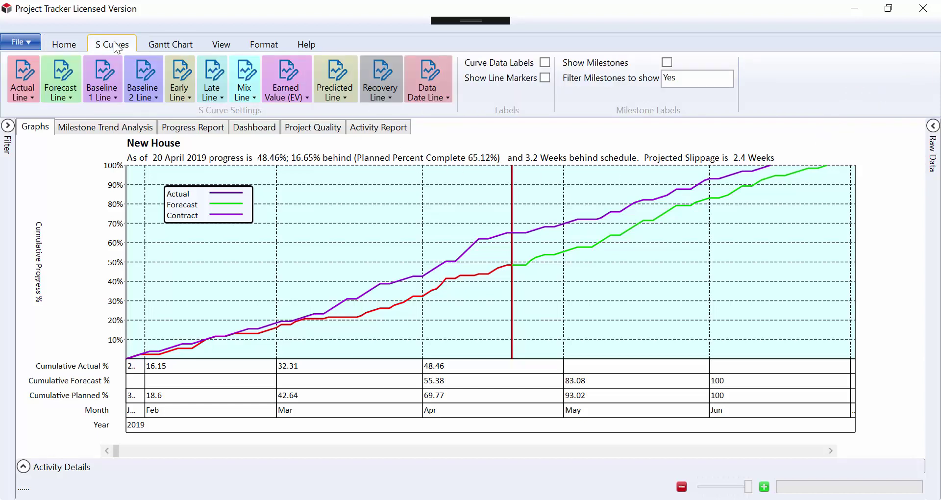
- Add a right axis set to Period %, then change it to Period Units labelled Period Weeks
left_click(269, 42)
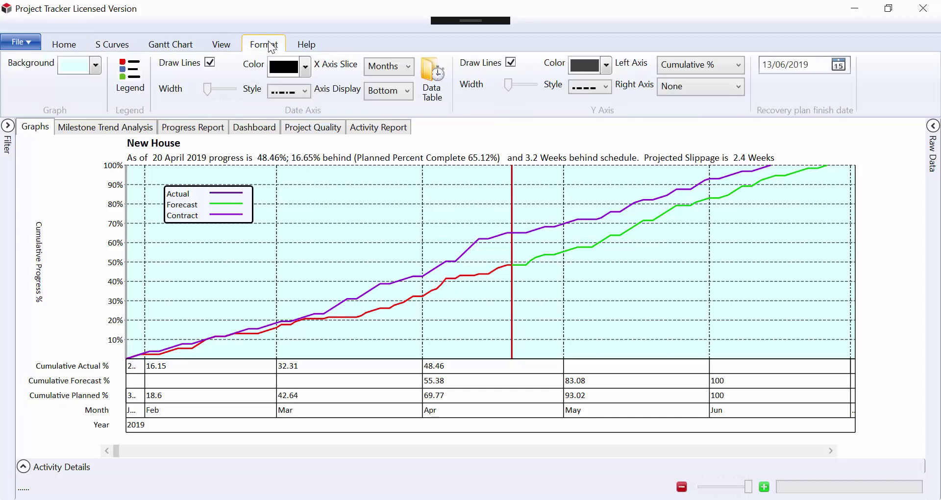
left_click(219, 45)
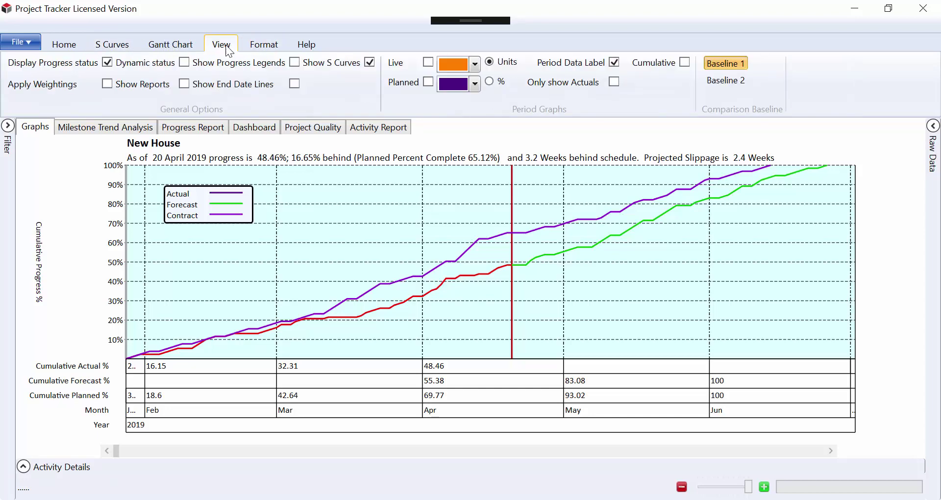
left_click(260, 49)
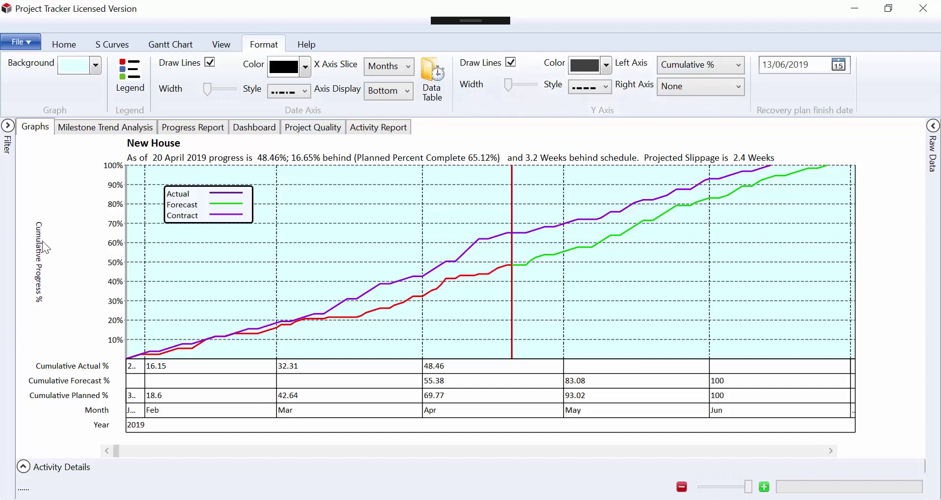
left_click(681, 89)
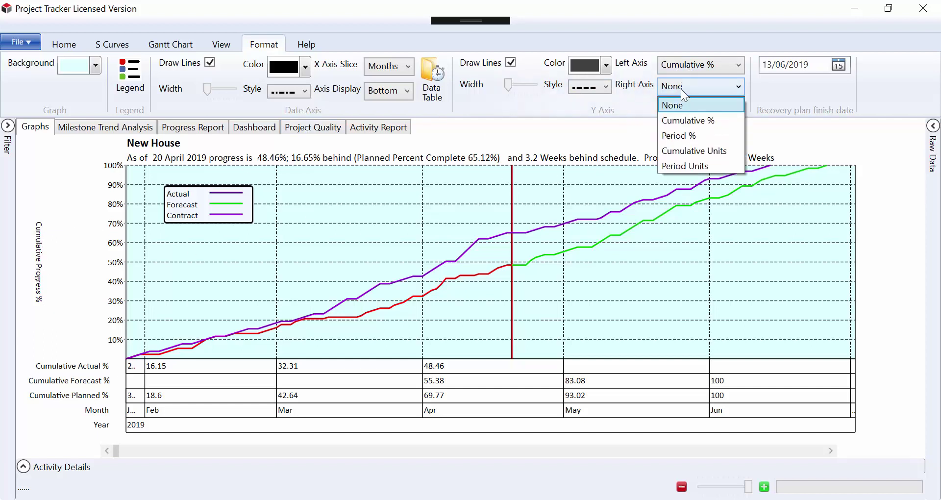
left_click(687, 140)
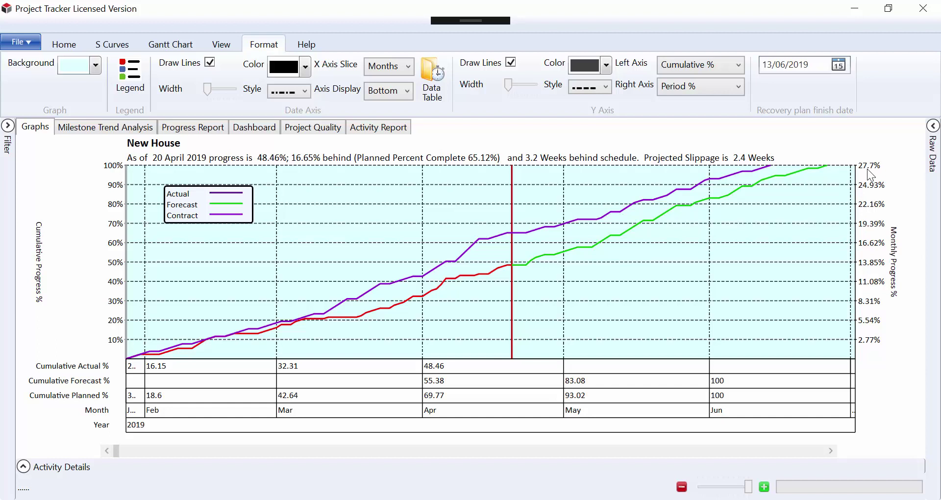
left_click(728, 84)
left_click(712, 169)
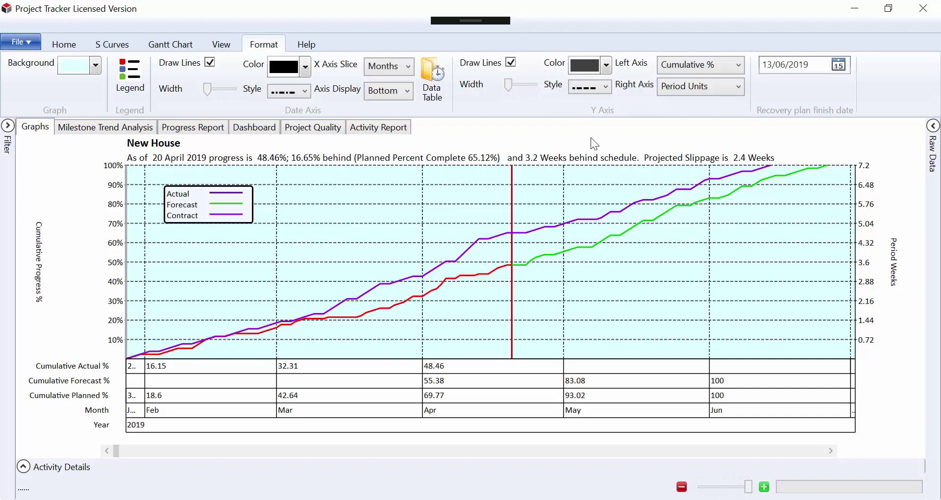
- Switch the S Curve Type to Cost to preview the cost-based curves
left_click(70, 44)
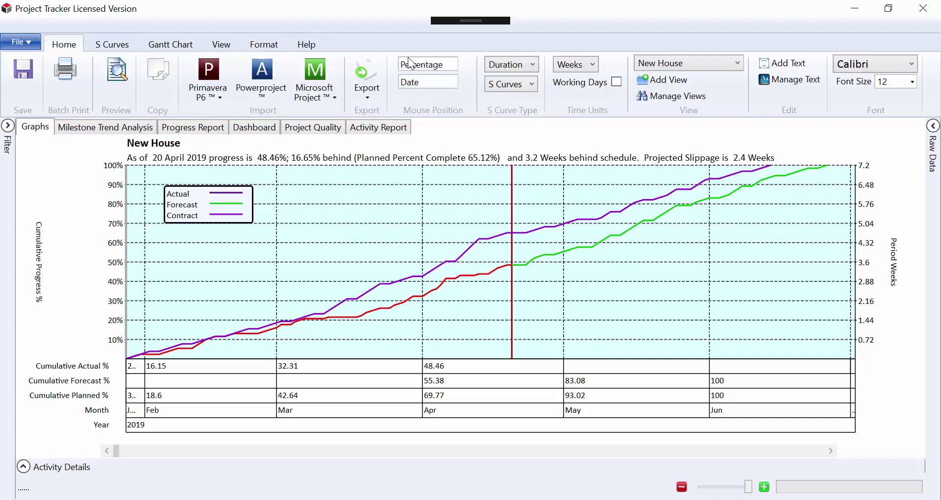
left_click(490, 68)
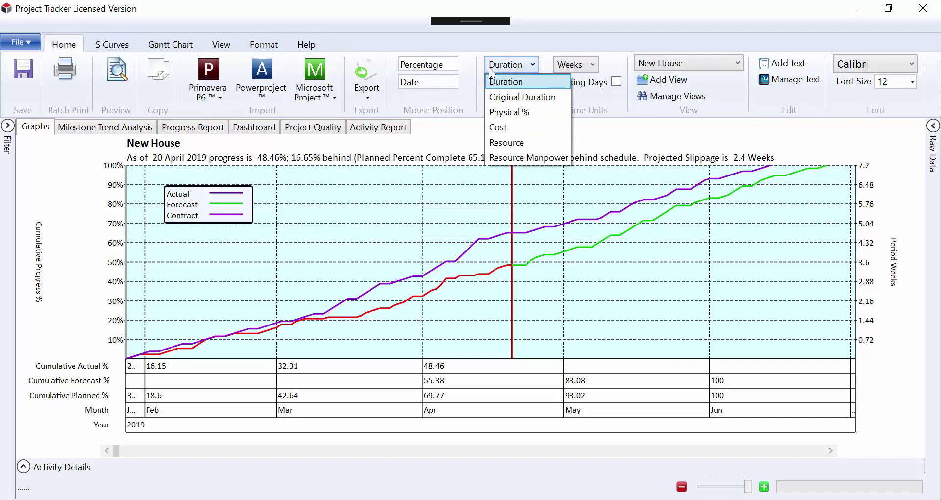
left_click(500, 126)
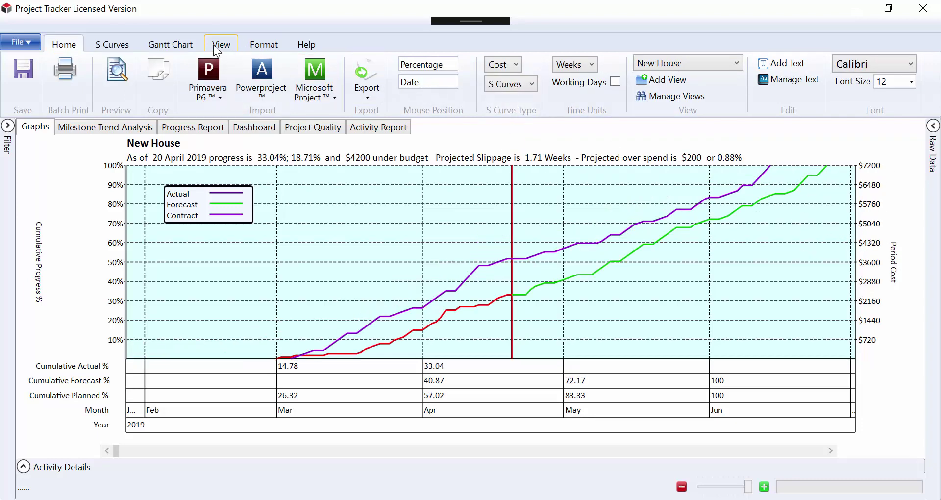
- Set the left axis to Cumulative Units, then Cumulative %, and the right axis to Period %
left_click(264, 44)
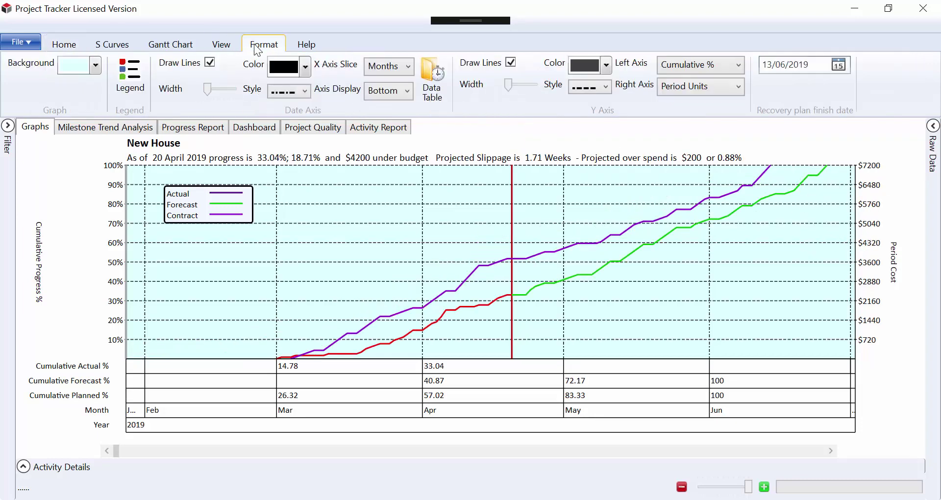
left_click(665, 68)
left_click(674, 129)
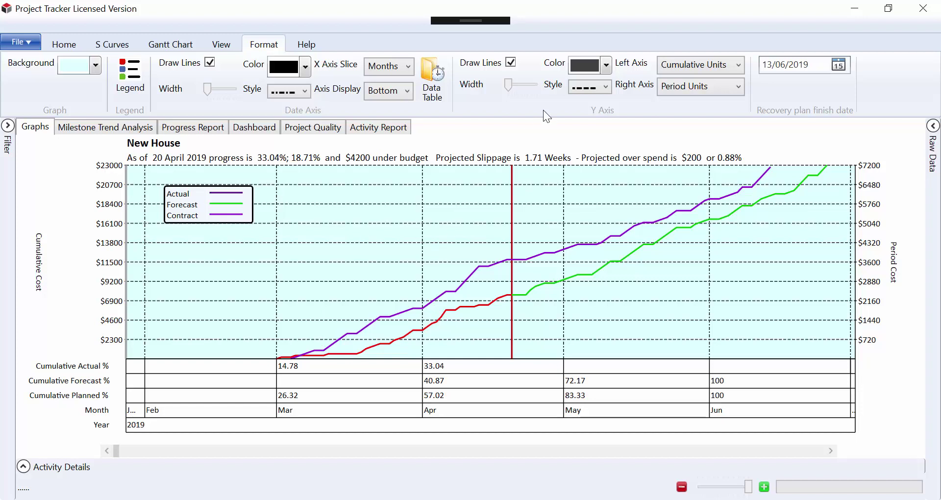
left_click(720, 69)
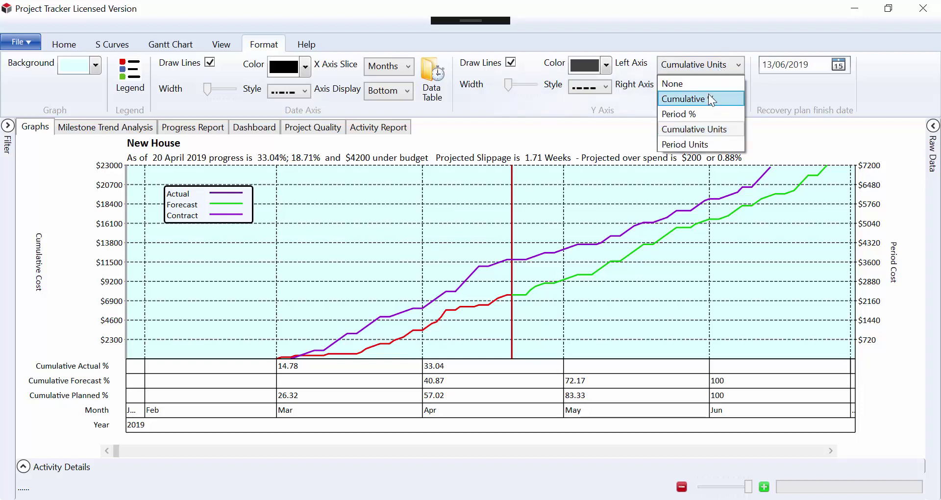
left_click(709, 95)
left_click(709, 89)
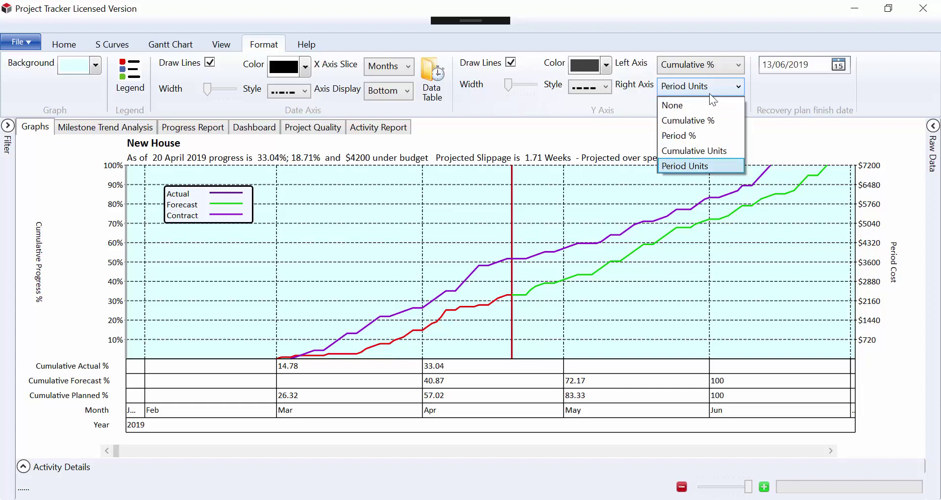
left_click(706, 139)
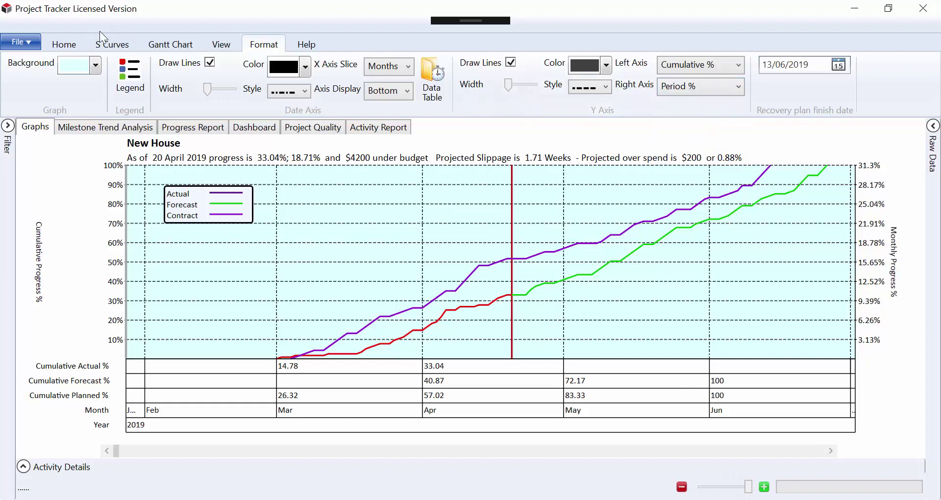
- Return the S Curve Type to Duration
left_click(65, 45)
left_click(497, 65)
left_click(500, 83)
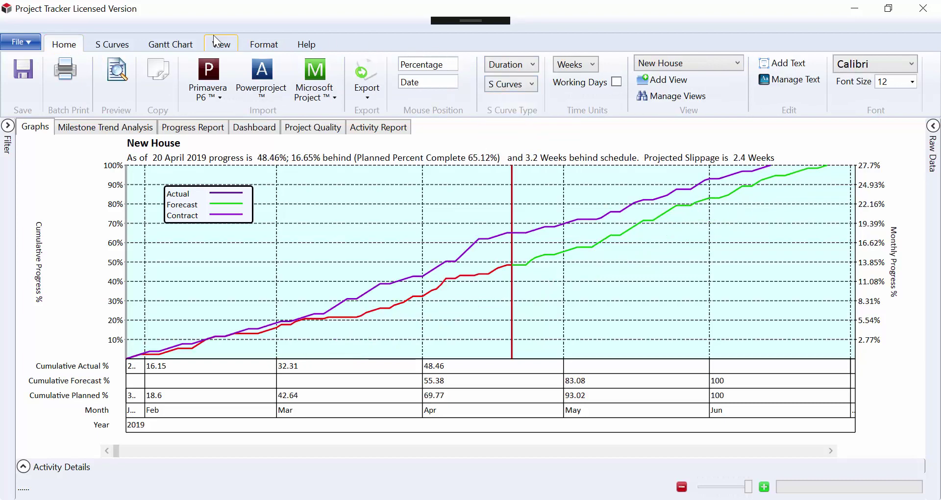
left_click(260, 46)
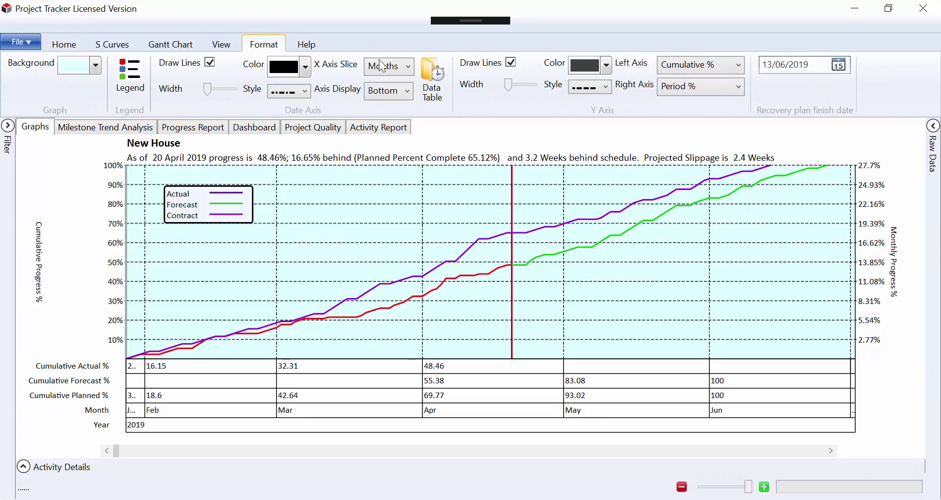
- Add a new Period row to the Data Grid Rows with its unit set to Units
left_click(433, 78)
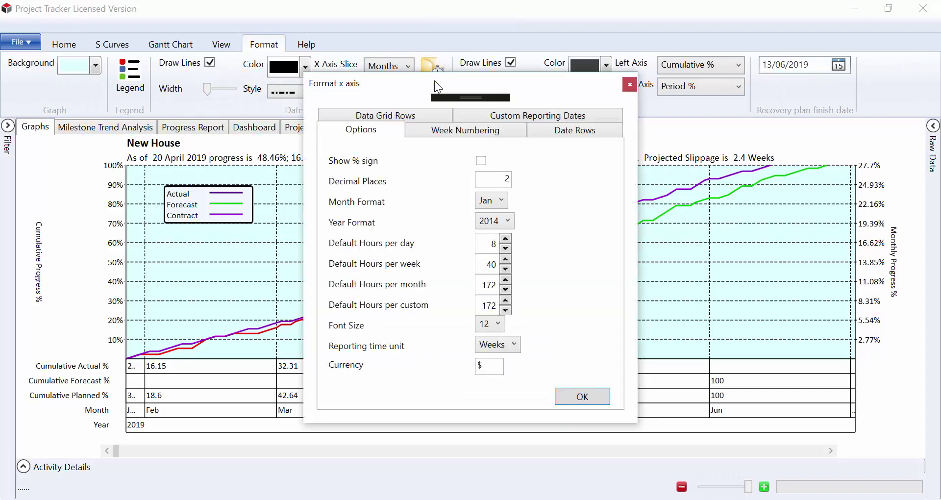
left_click(427, 115)
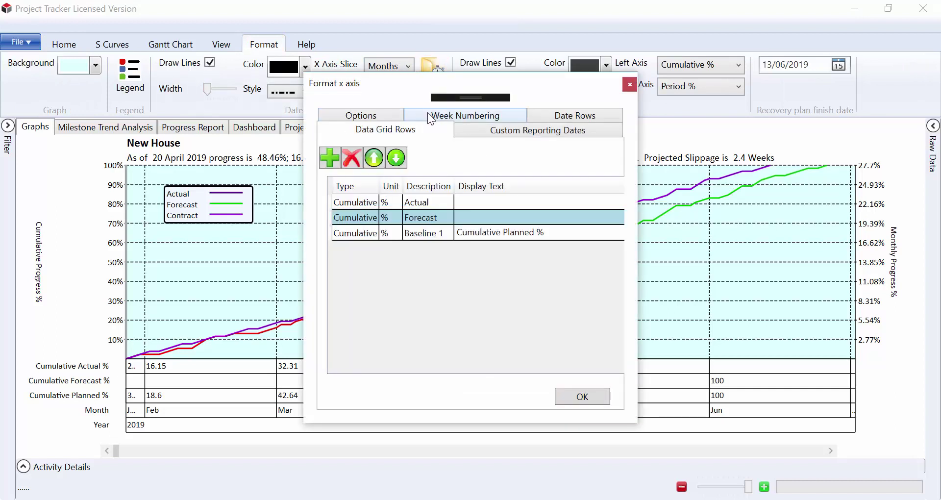
left_click(329, 158)
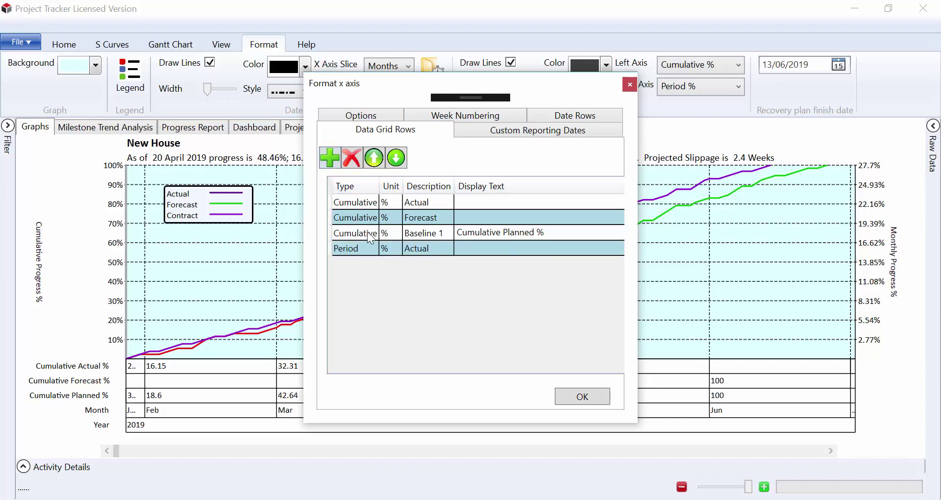
left_click(386, 246)
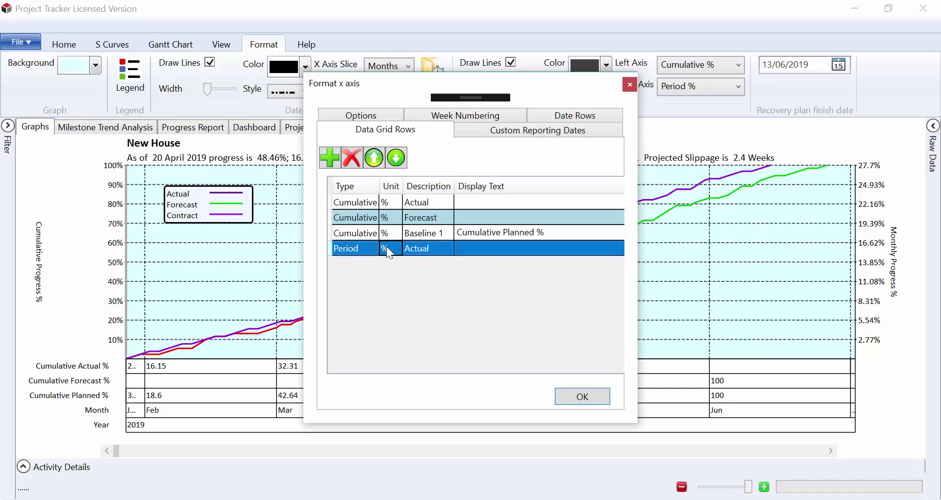
left_click(386, 246)
left_click(386, 246)
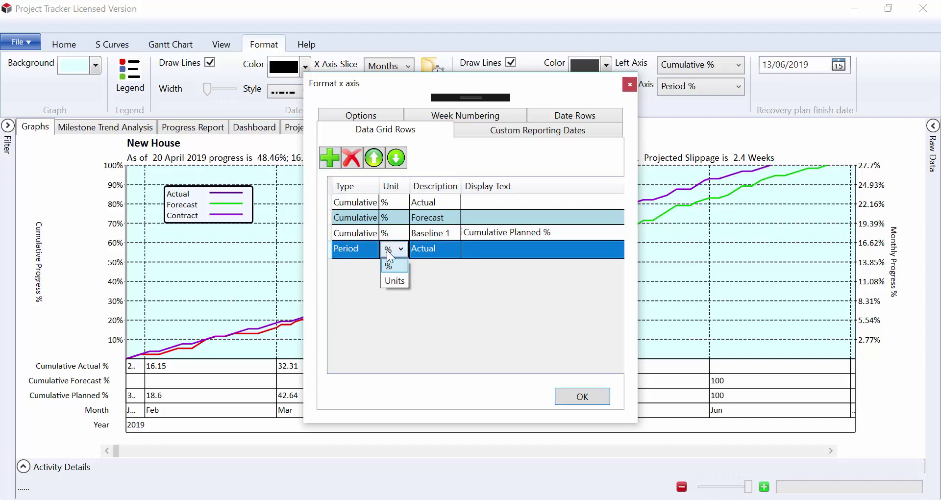
left_click(391, 279)
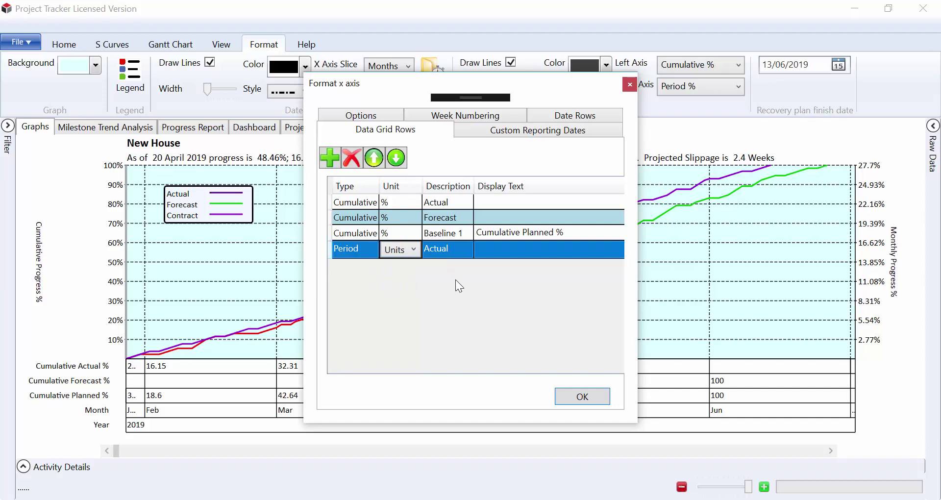
left_click(521, 252)
- Label the new row 'Actual Cost' with the Actual description
left_click(519, 251)
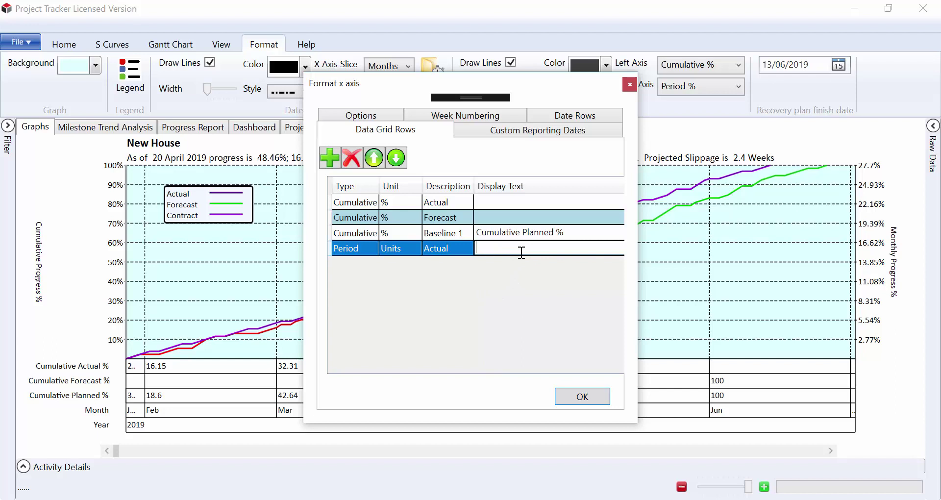
type("Actual Cost")
left_click(427, 250)
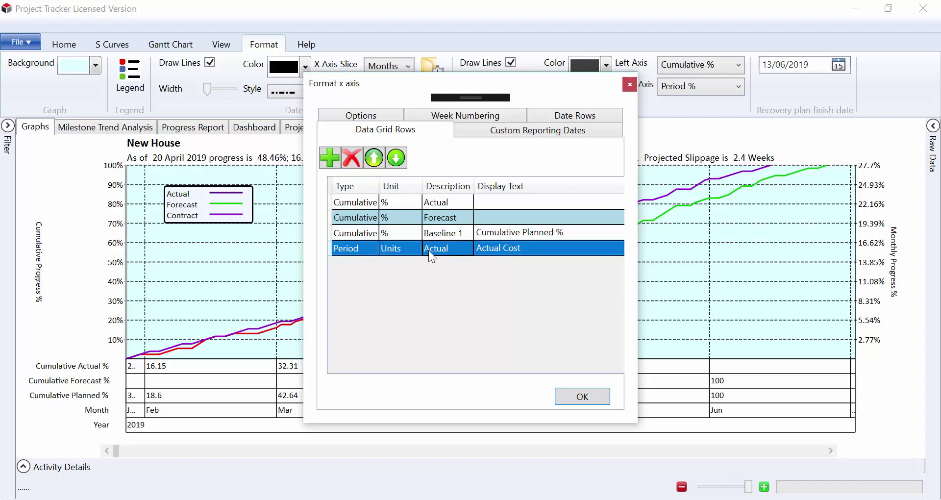
left_click(428, 250)
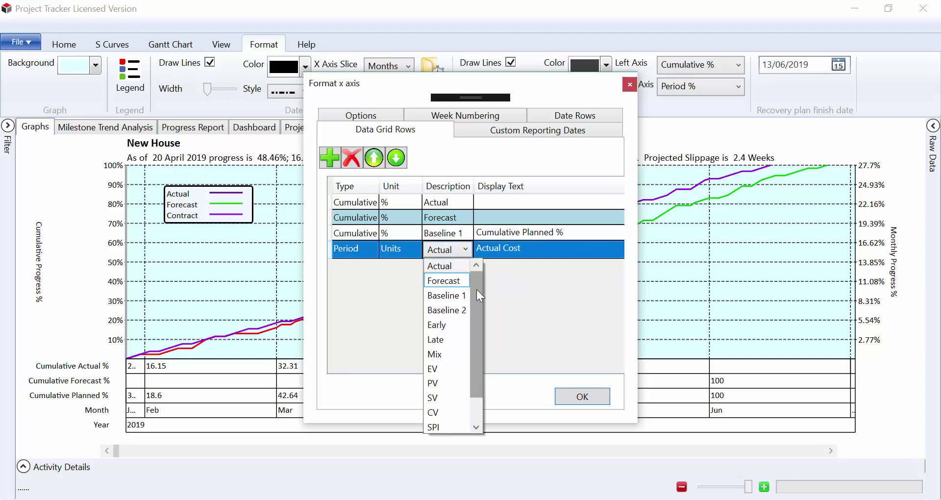
mouse_move(476, 289)
left_mouse_down()
mouse_move(481, 345)
mouse_move(484, 299)
left_mouse_up()
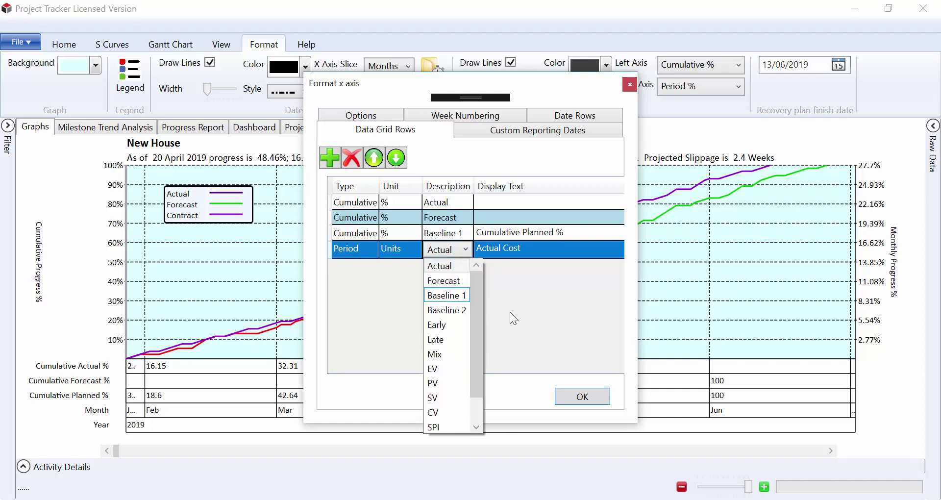
left_click(510, 312)
- Confirm the Actual Cost row and switch the S-curve to Cost to check its values
left_click(570, 396)
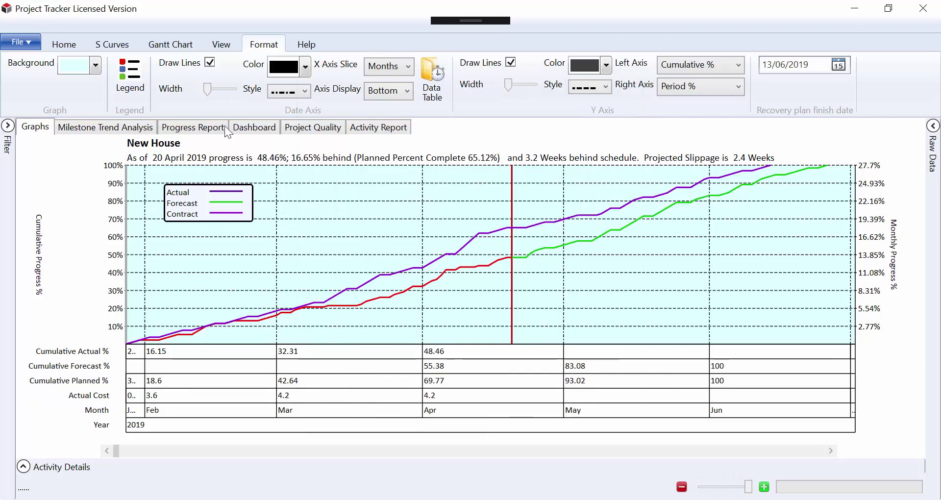
left_click(73, 43)
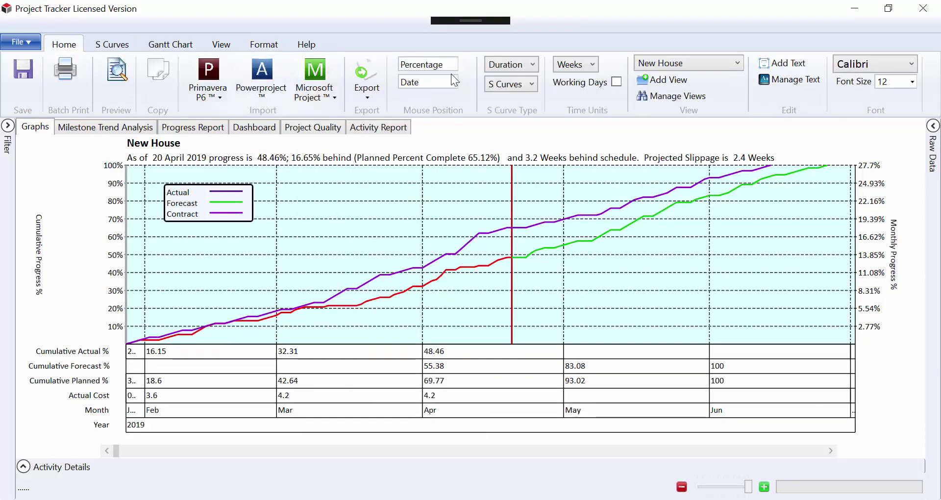
left_click(519, 68)
left_click(513, 127)
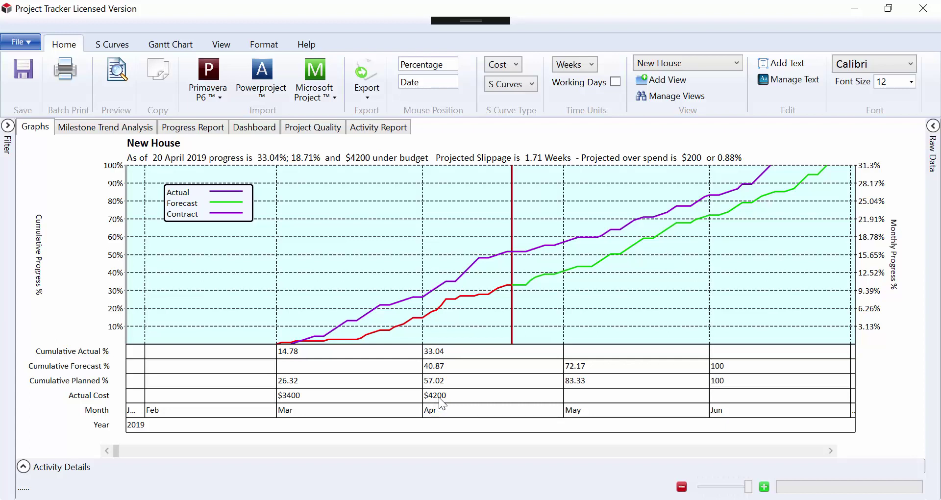
- Measure the S-curve by Duration again
left_click(271, 43)
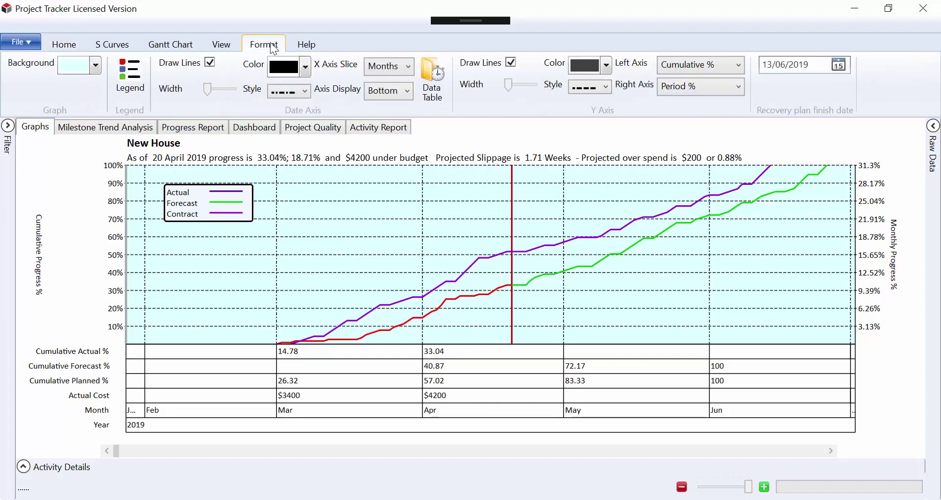
left_click(63, 43)
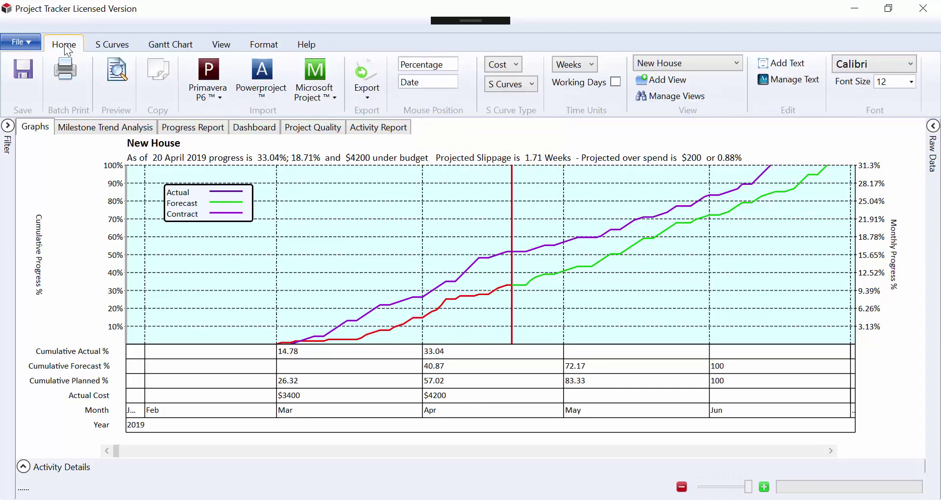
left_click(506, 66)
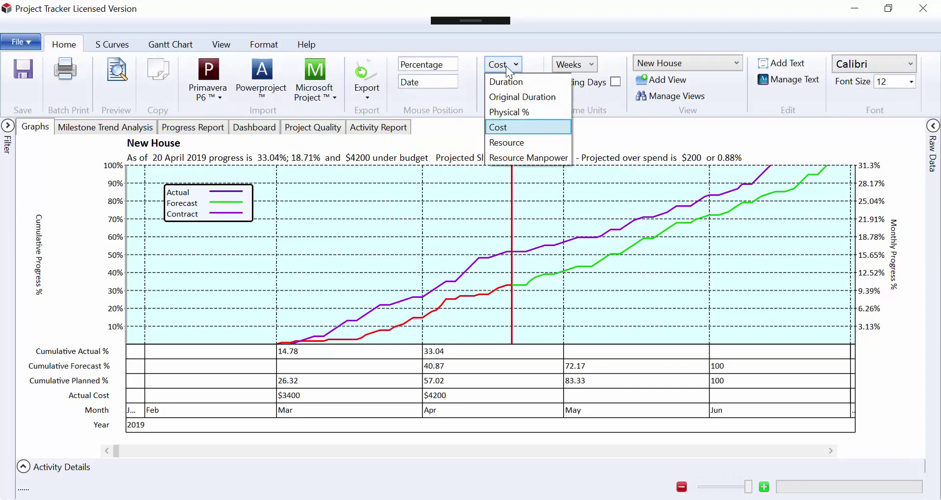
left_click(506, 80)
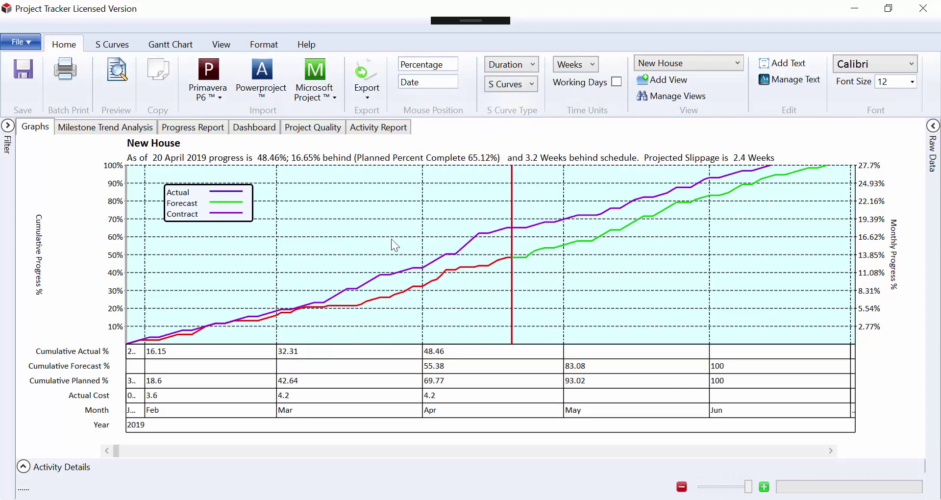
- Show the Planned and Projected Finish date lines and the progress legend, placed lower right
left_click(212, 43)
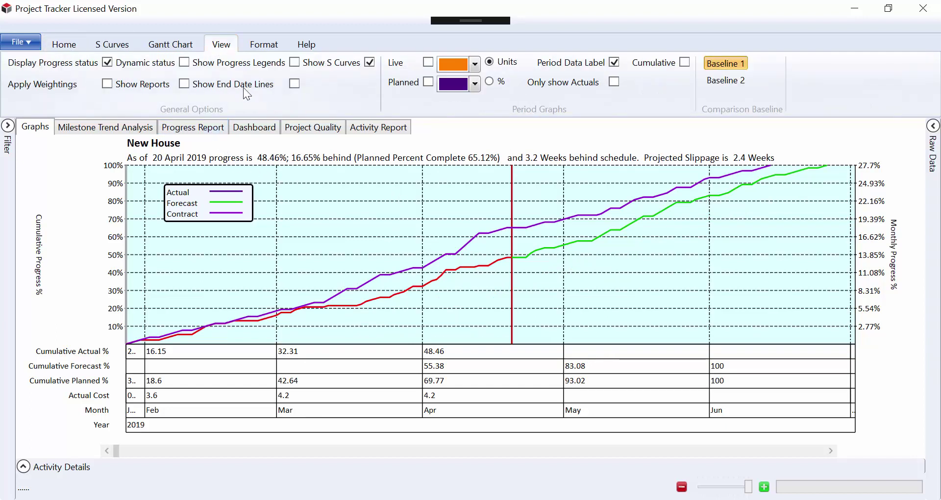
left_click(294, 84)
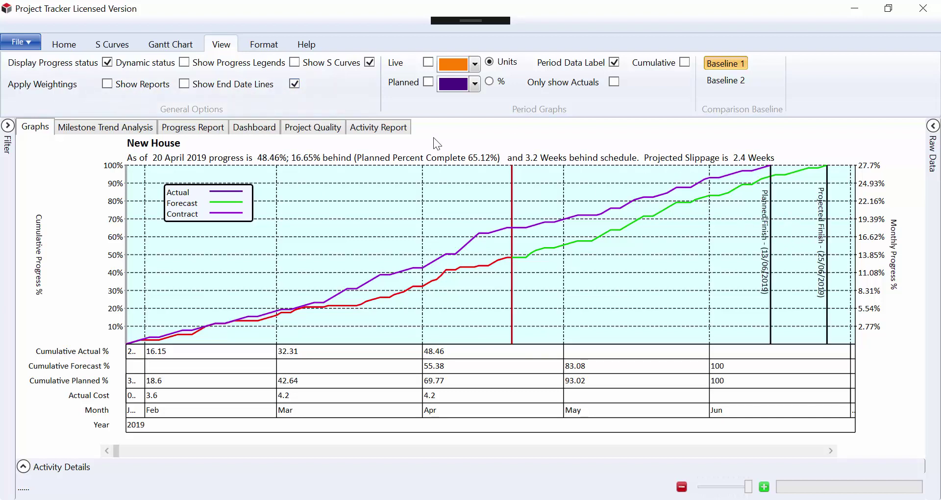
left_click(294, 62)
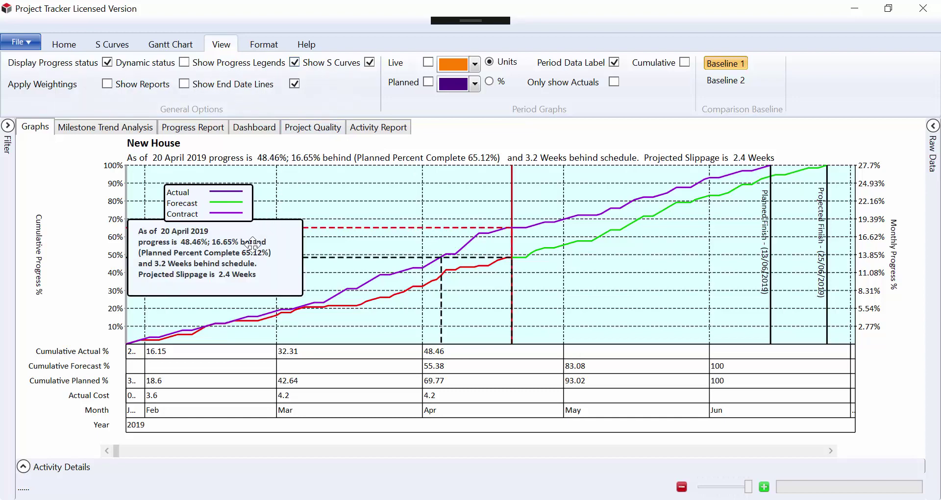
left_click_drag(545, 270, 714, 295)
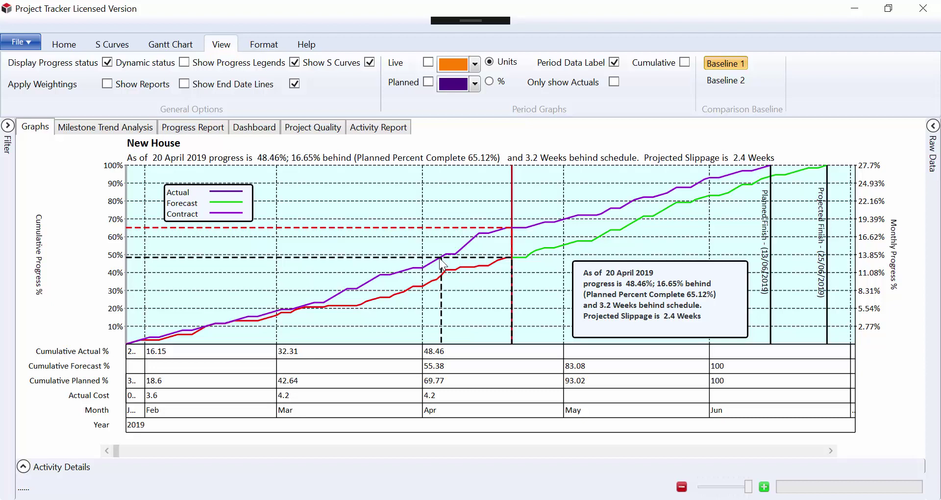
- Hide the progress legend and toggle Show S Curves off and back on to clear the dashed lines
left_click(295, 62)
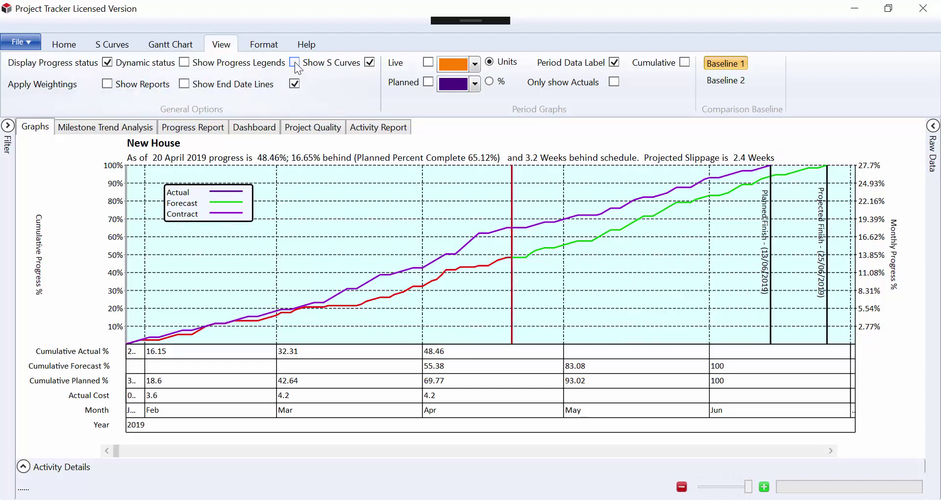
left_click(367, 60)
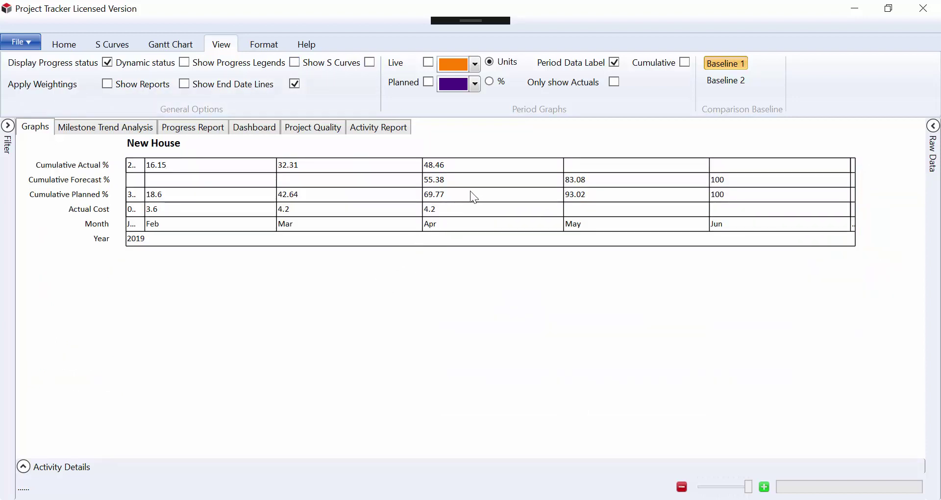
left_click(368, 62)
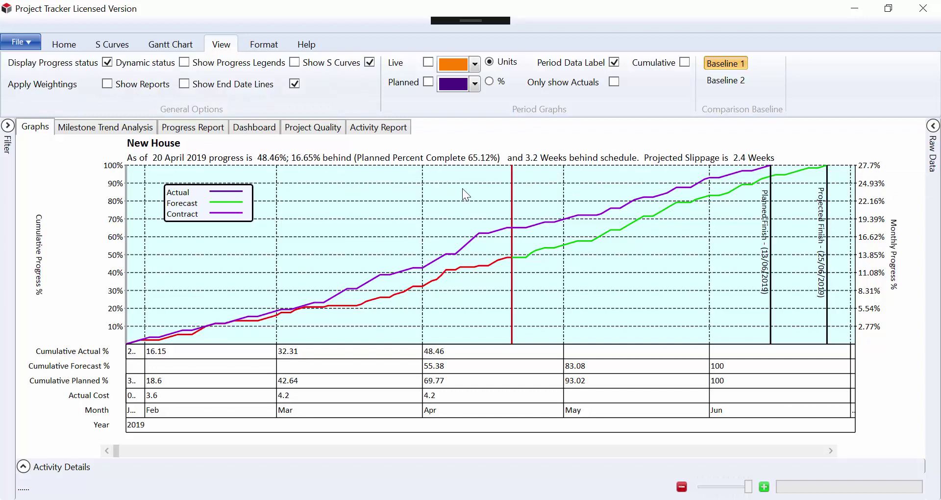
- Turn on the Period Live and Period Planned bar graphs and nudge the legend up-left
left_click(428, 63)
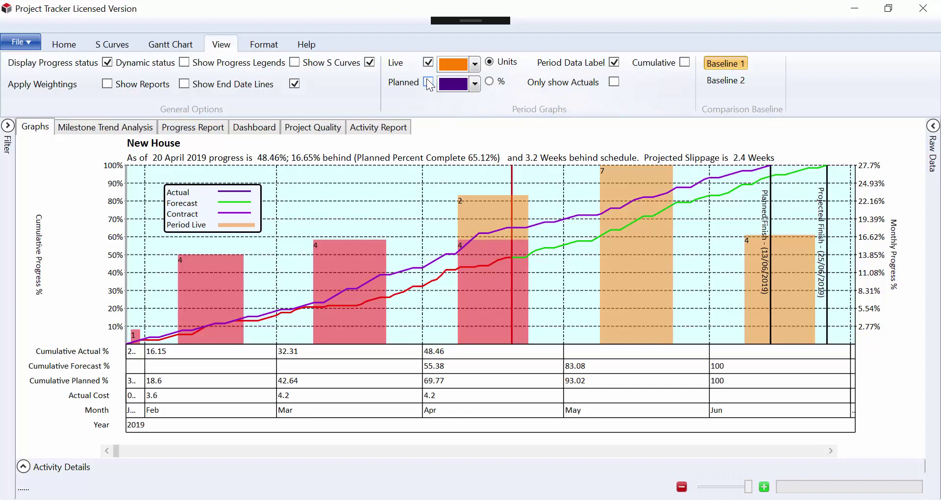
left_click(427, 82)
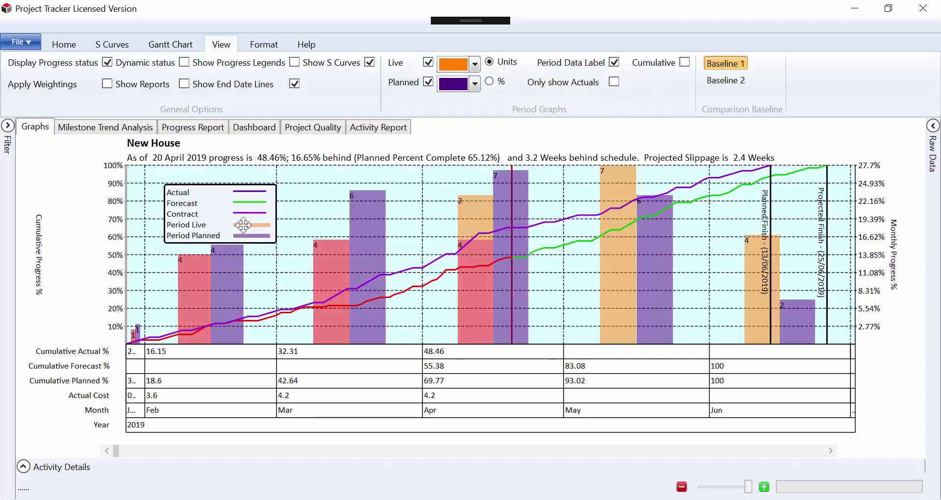
left_click_drag(240, 216, 233, 204)
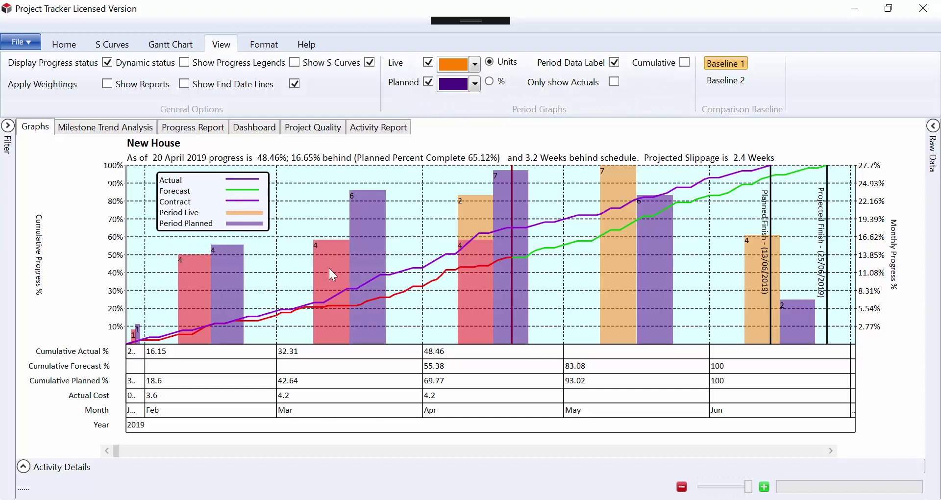
mouse_move(342, 270)
- Set the S-curve measure to Resource from the Home tab's S Curve dropdown
left_click(64, 45)
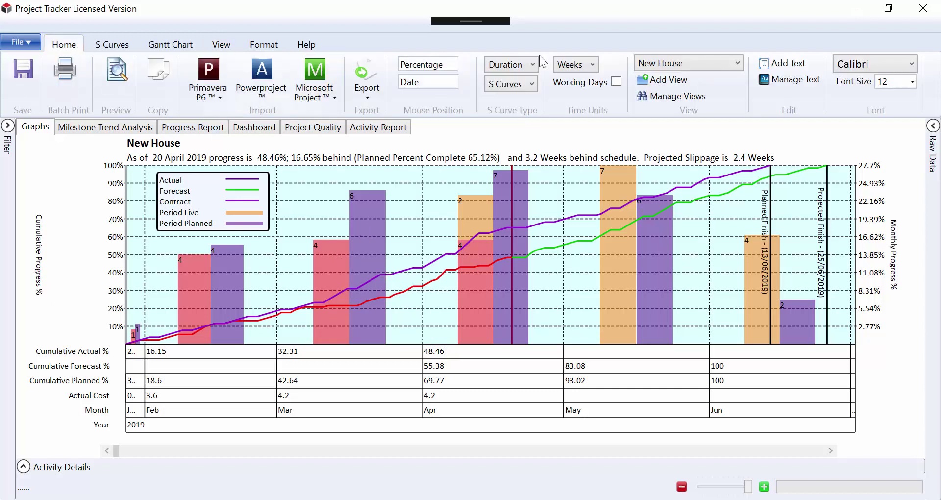
left_click(524, 66)
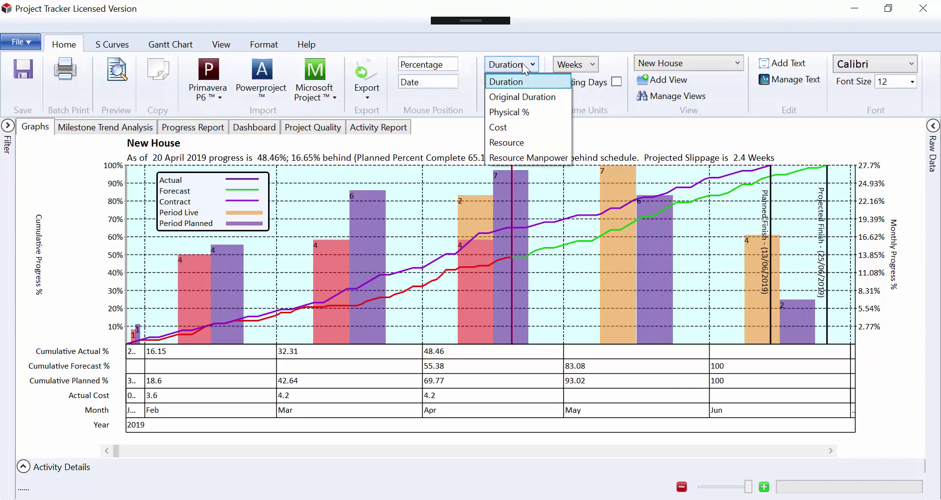
left_click(513, 142)
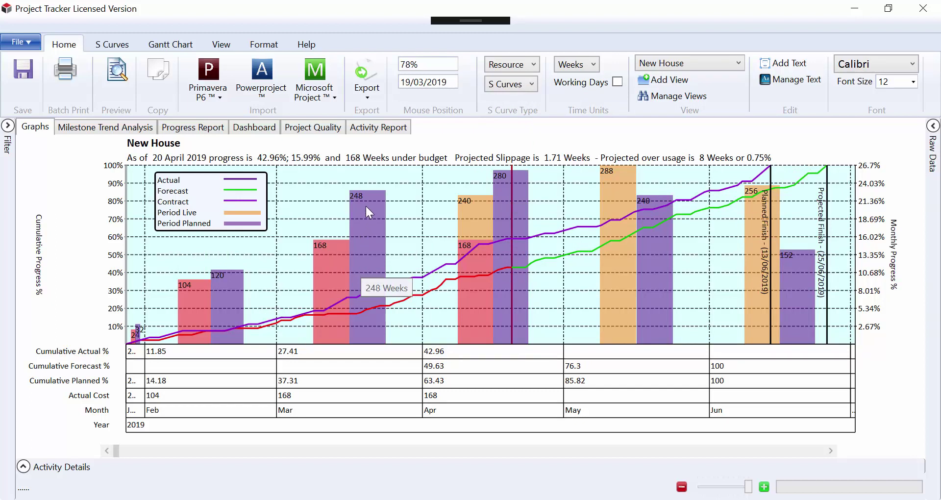
mouse_move(342, 252)
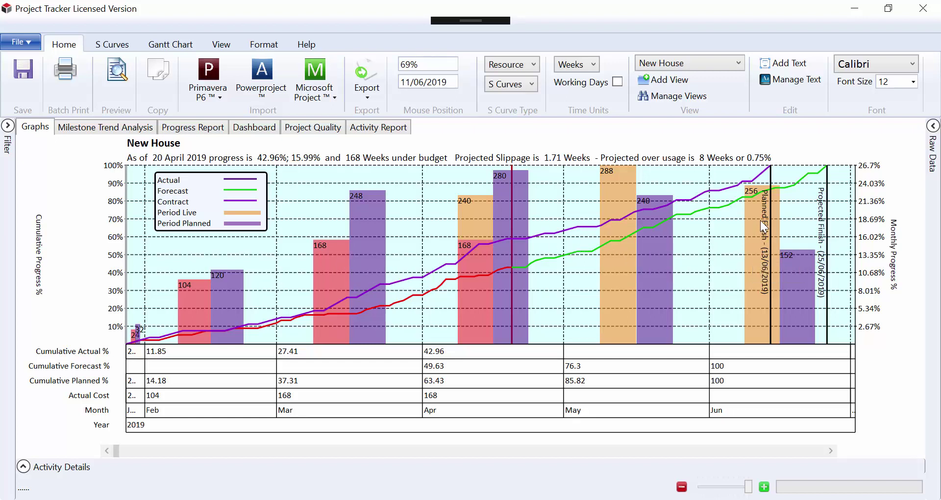
- Remove the Period Live and Period Planned bars and move the legend down-right
mouse_move(799, 275)
left_click(227, 43)
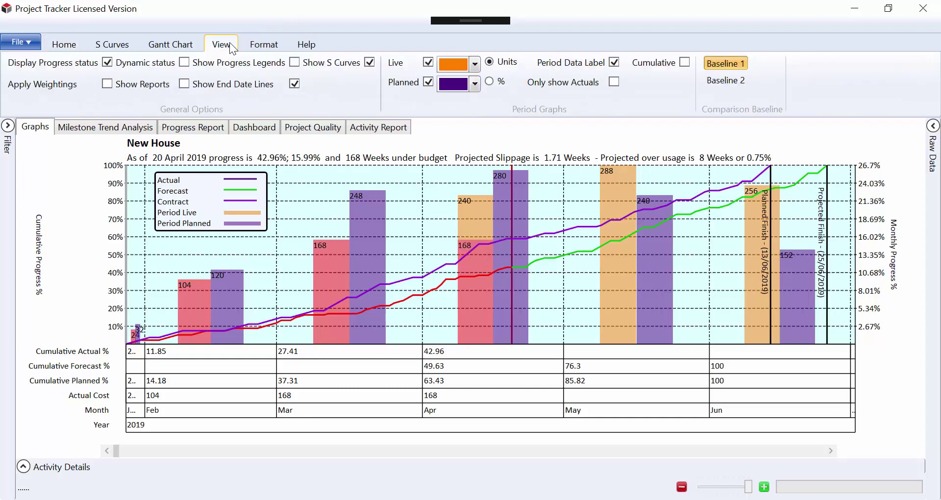
left_click(429, 62)
left_click(427, 82)
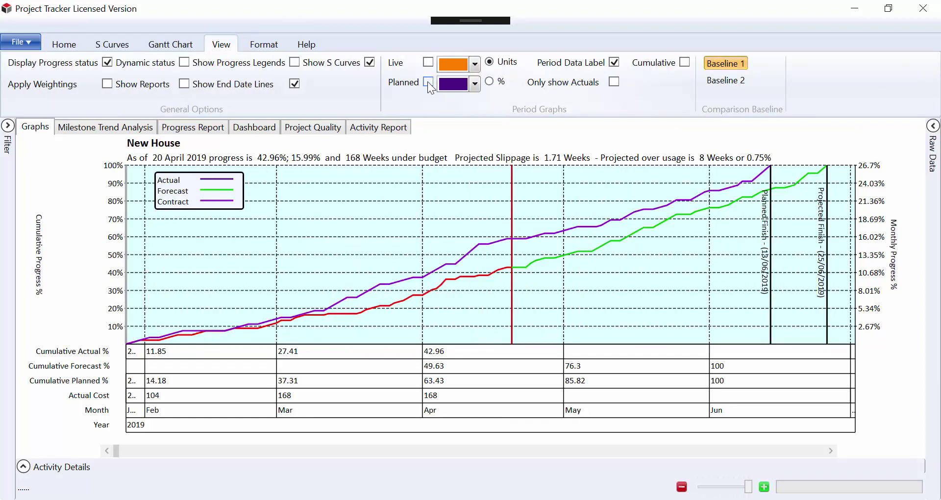
left_click_drag(217, 190, 238, 215)
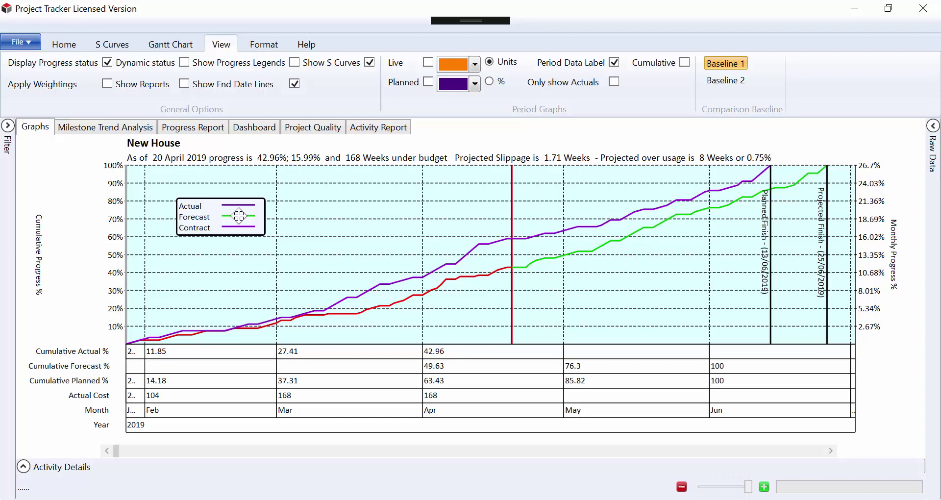
left_click(209, 129)
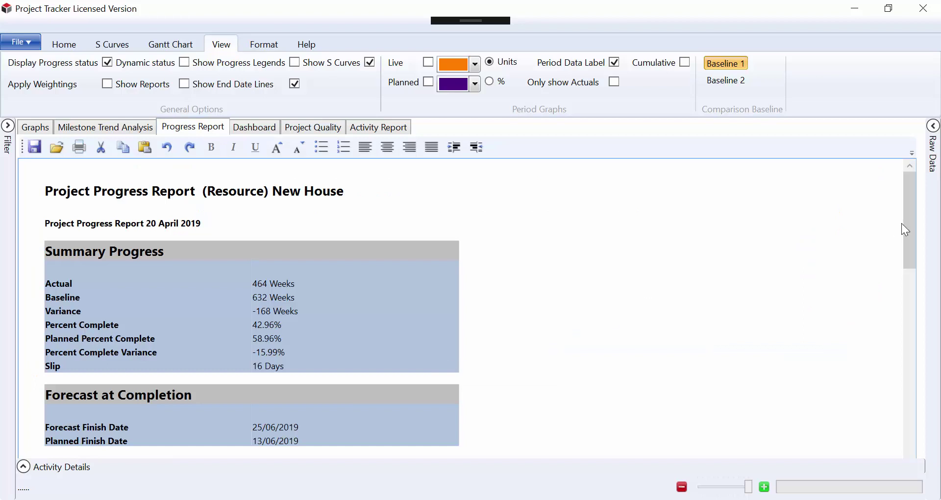
left_click_drag(906, 230, 911, 205)
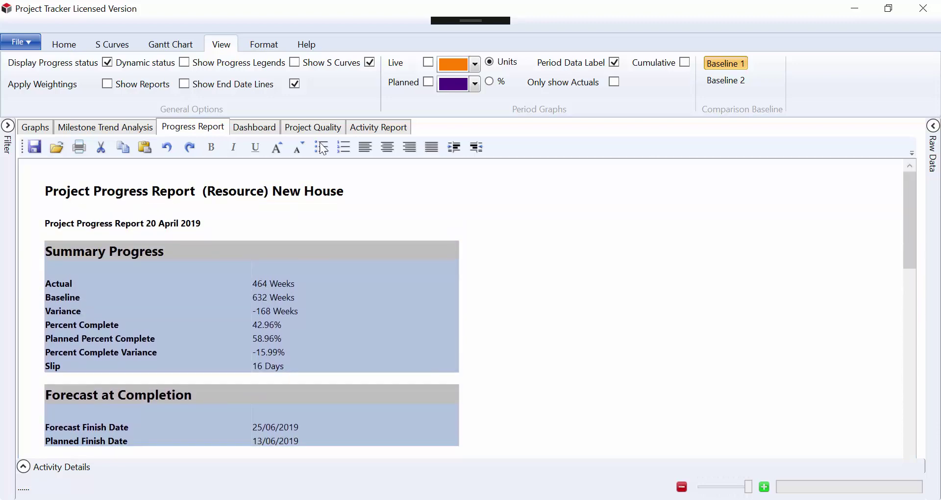
left_click(31, 130)
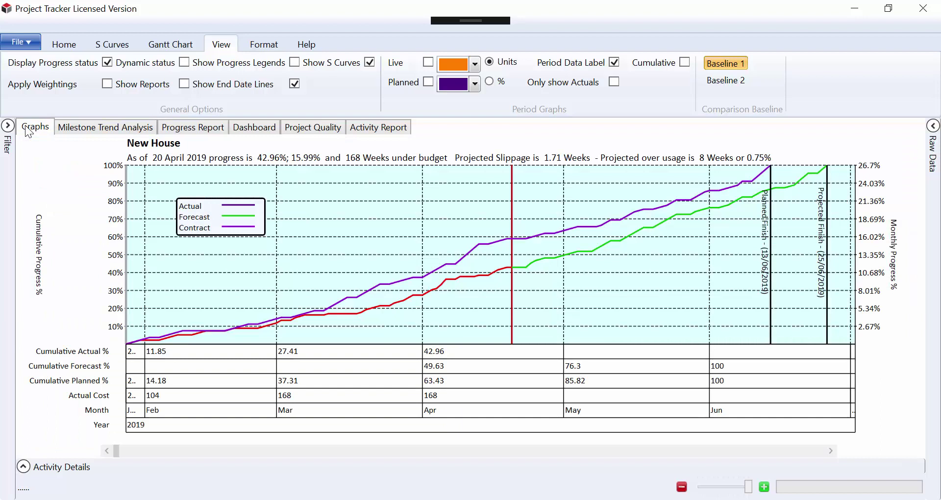